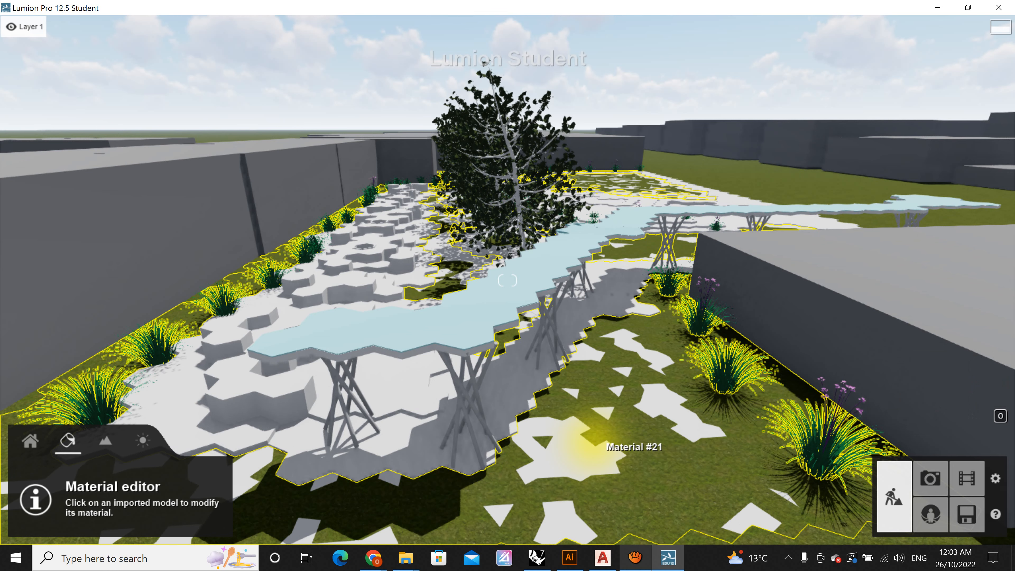
Apply the outdoor asphalt material Asphalt 008 1024 to the white hexagon-edged ground surface, Material #21.
{"action": "scroll", "coordinate": [594, 436], "scroll_direction": "down", "scroll_amount": 5}
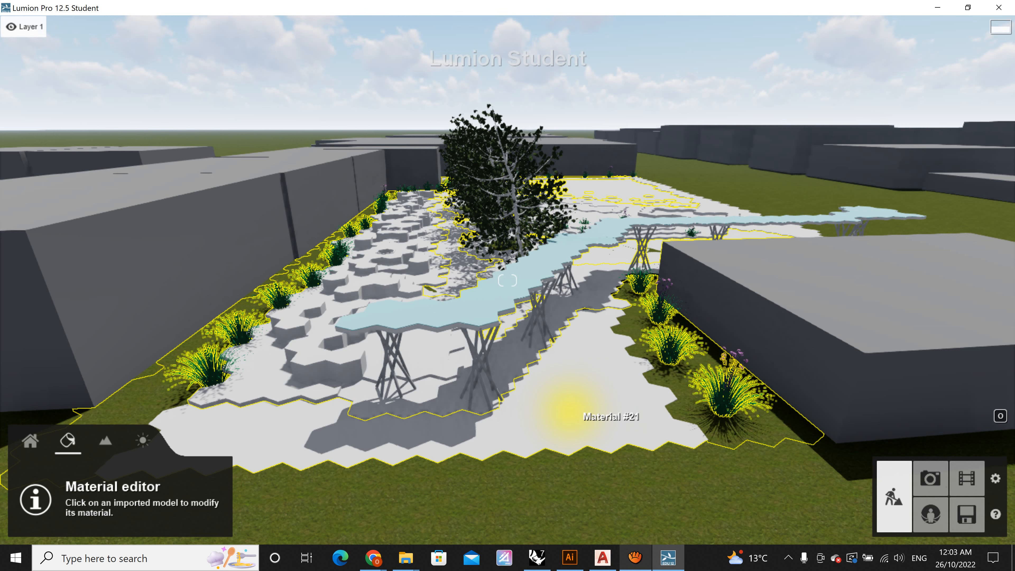
{"action": "left_click", "coordinate": [569, 407]}
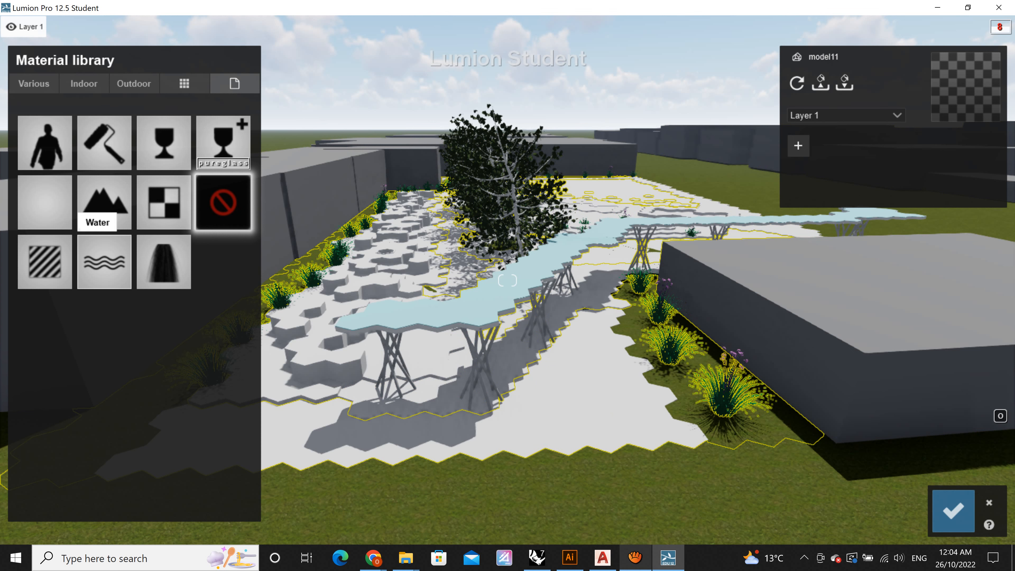
{"action": "left_click", "coordinate": [34, 83]}
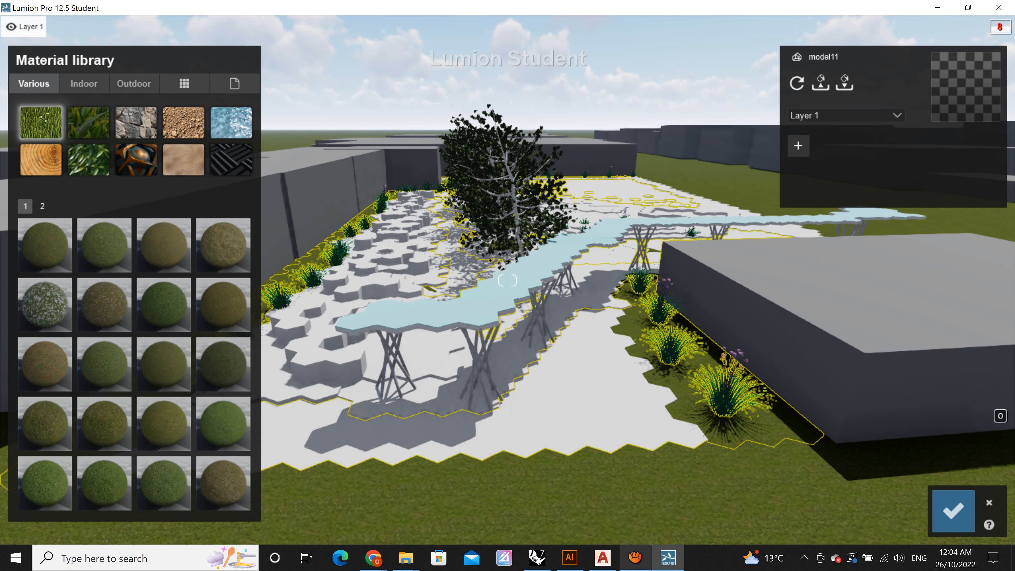
{"action": "left_click", "coordinate": [84, 83]}
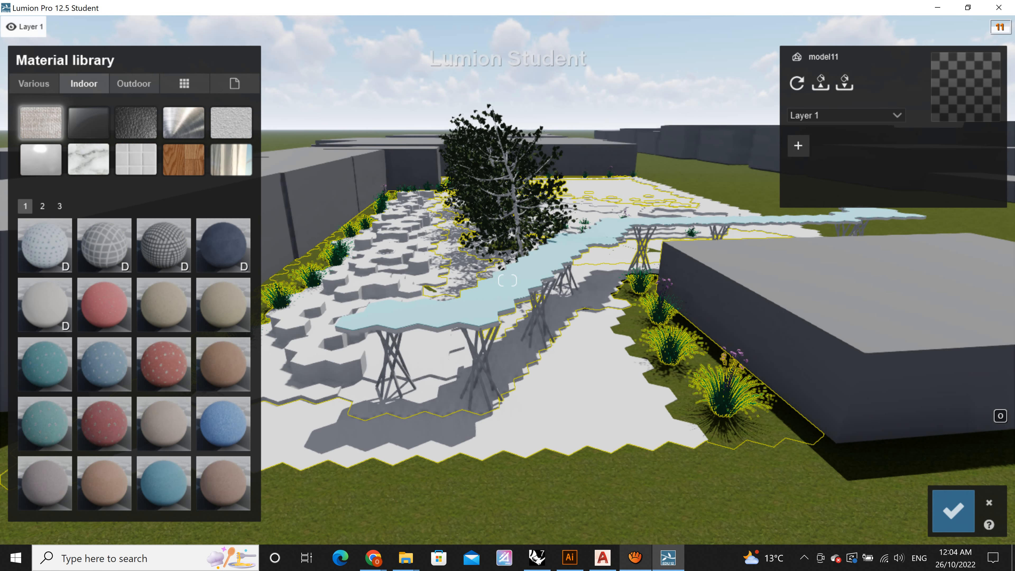
{"action": "left_click", "coordinate": [134, 83]}
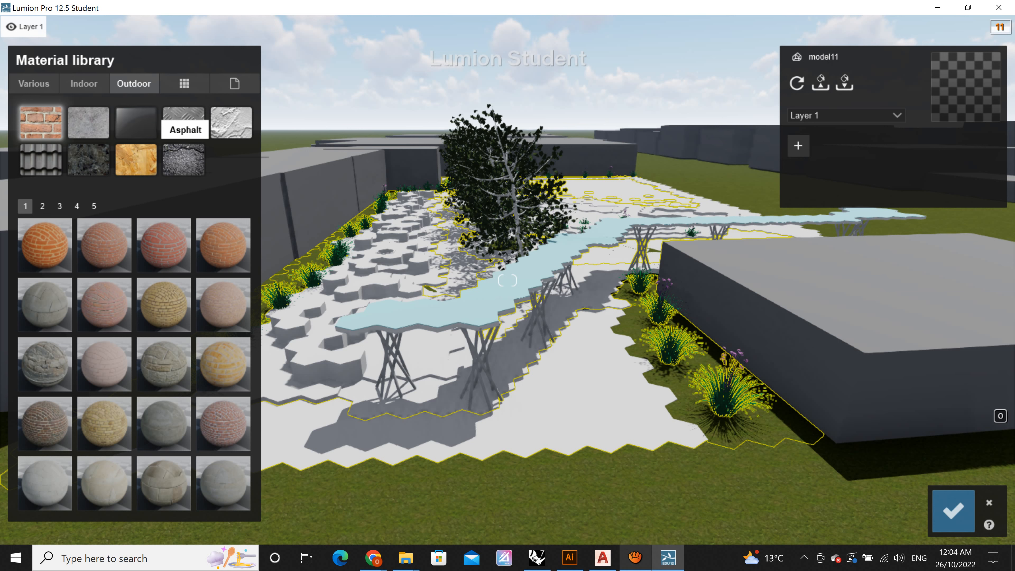
{"action": "left_click", "coordinate": [183, 159]}
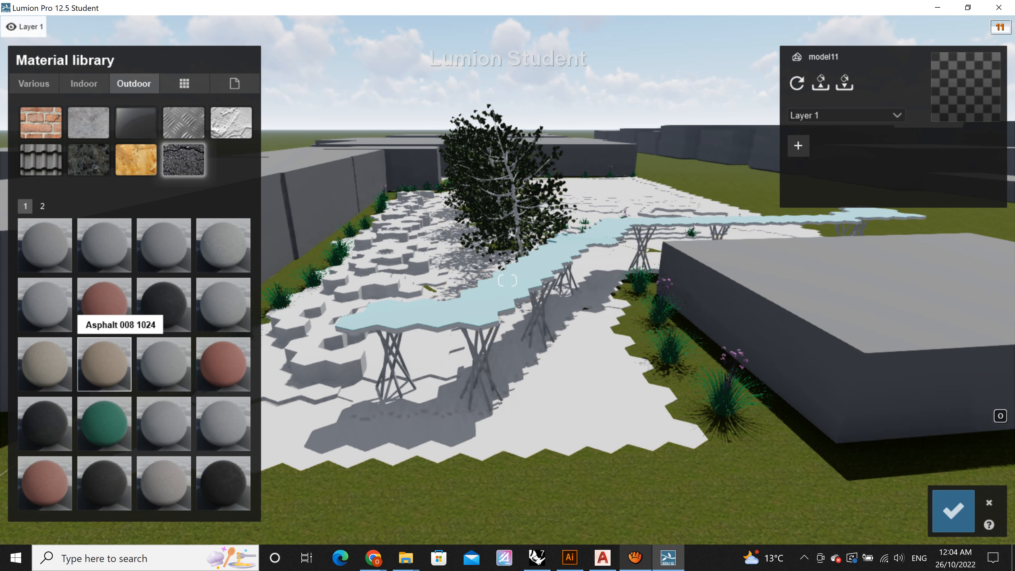
{"action": "left_click", "coordinate": [104, 362]}
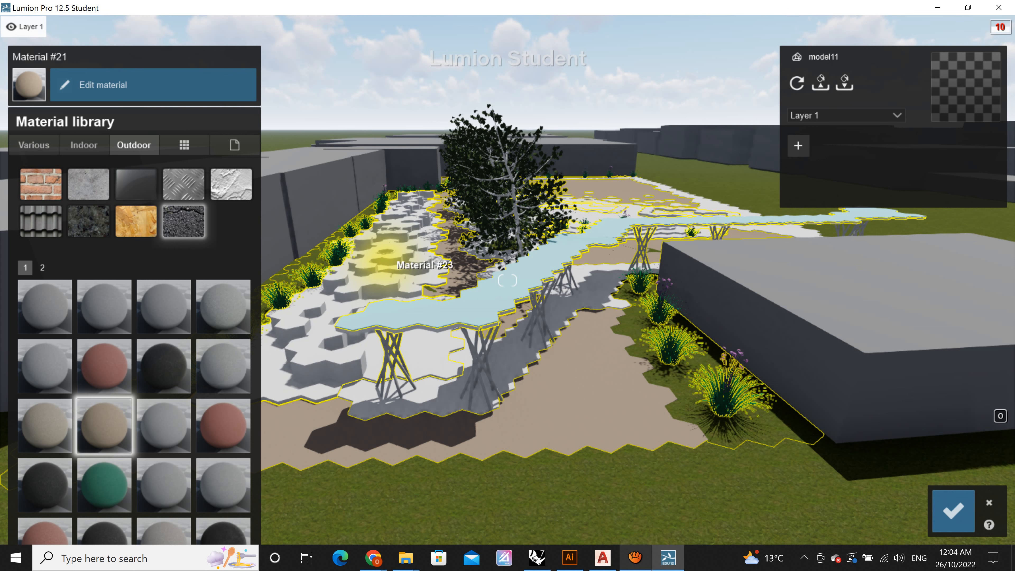
Try Wood 035 1024 on the stepped hexagonal platforms, Material #23, and replace it with Wood 009 1024.
{"action": "left_click", "coordinate": [295, 332]}
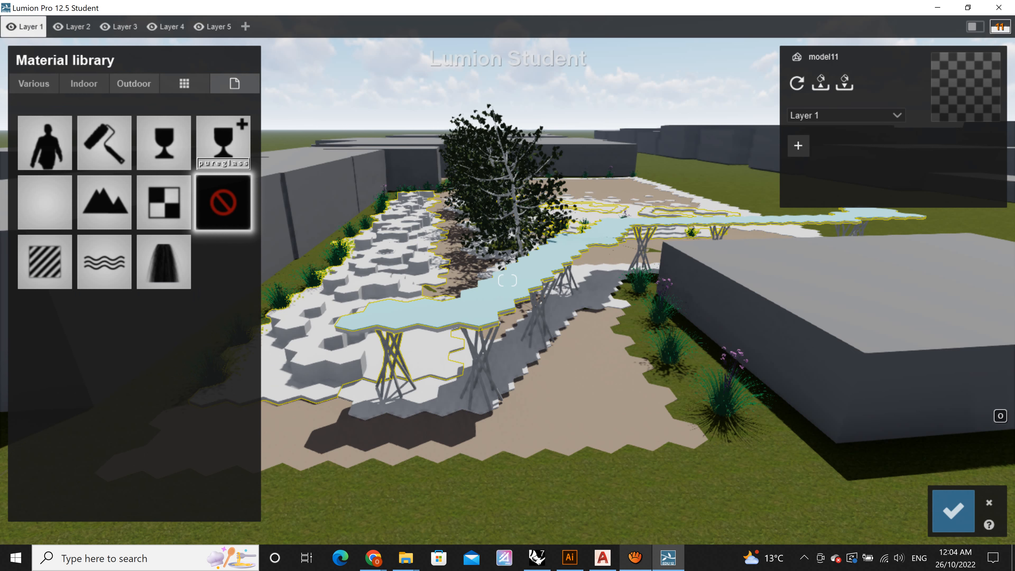
{"action": "left_click", "coordinate": [133, 84]}
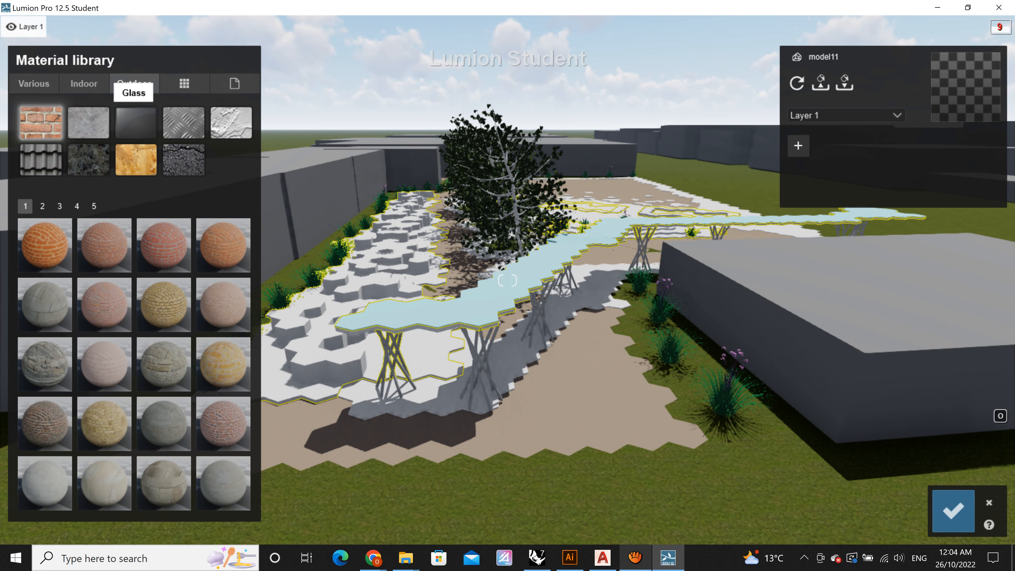
{"action": "left_click", "coordinate": [136, 159]}
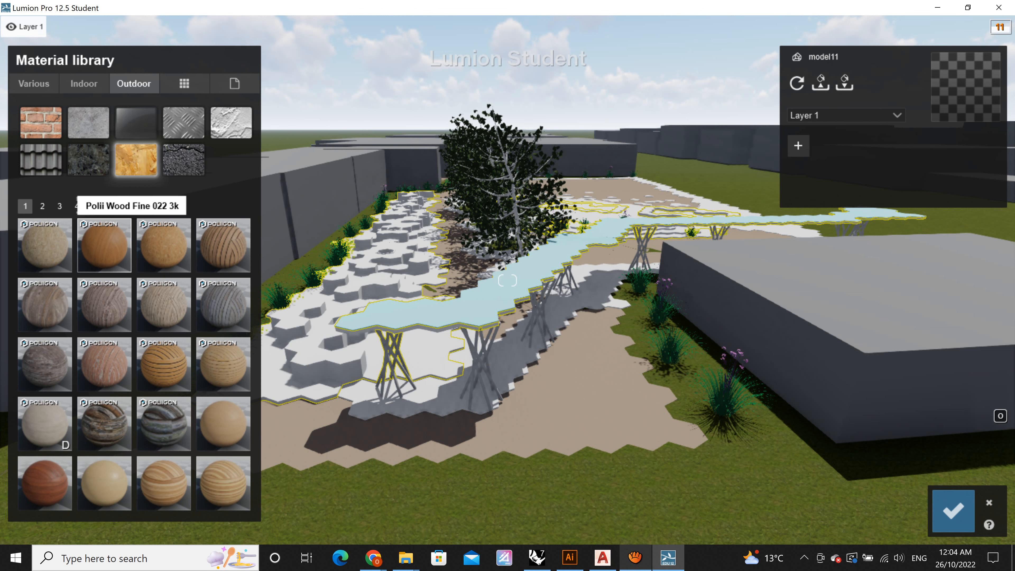
{"action": "left_click", "coordinate": [94, 206]}
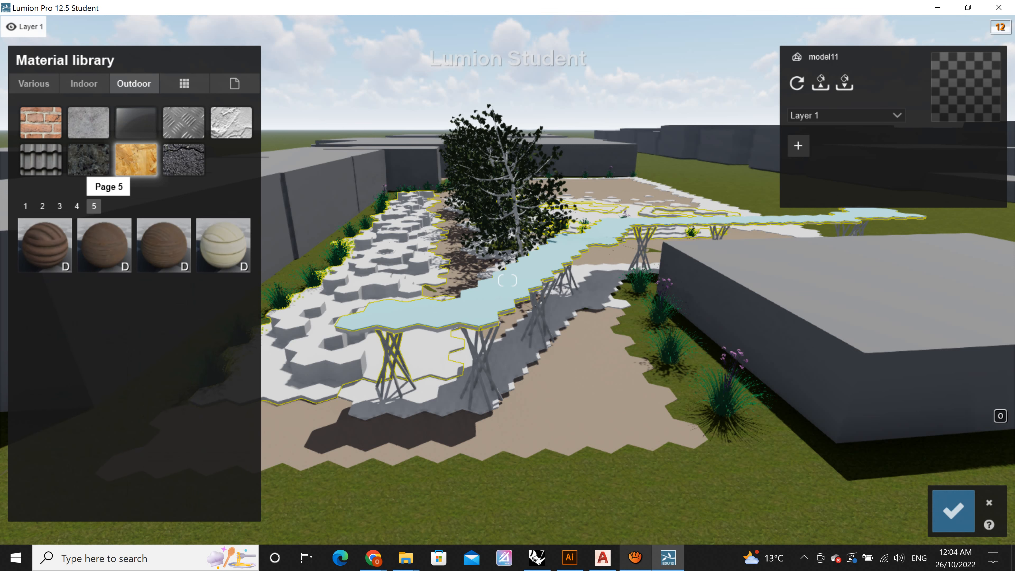
{"action": "left_click", "coordinate": [76, 206]}
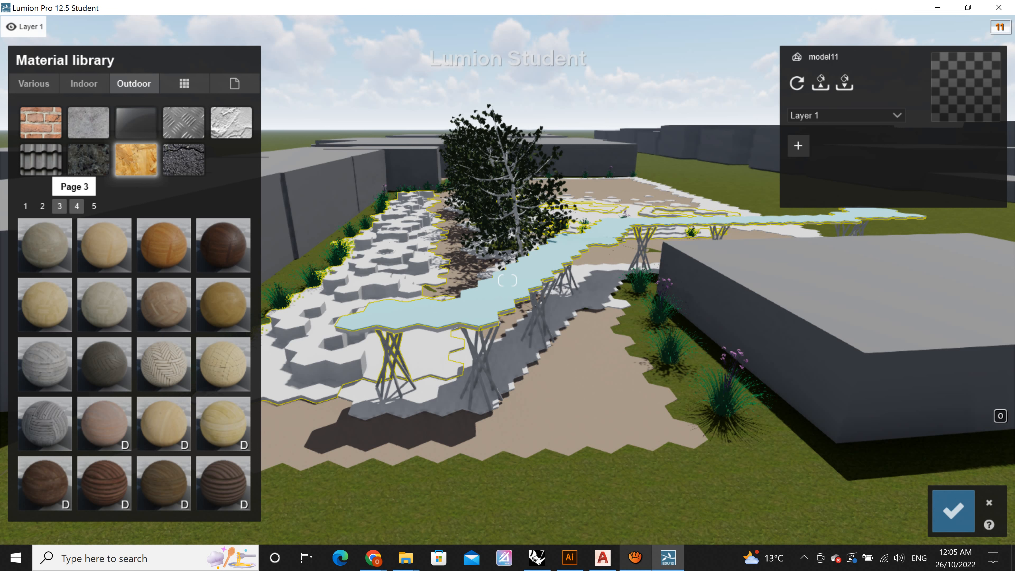
{"action": "left_click", "coordinate": [60, 206]}
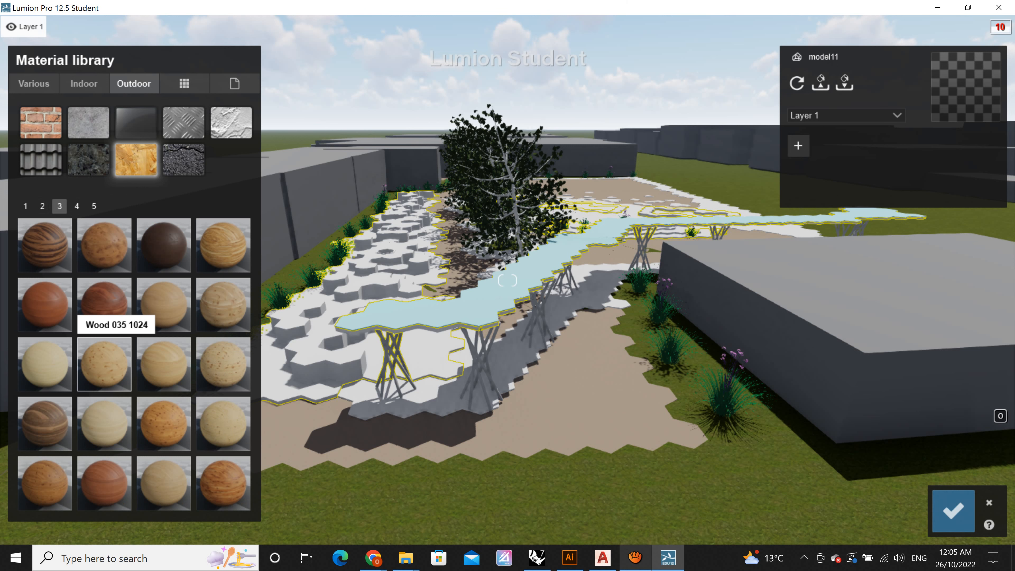
{"action": "left_click", "coordinate": [104, 364]}
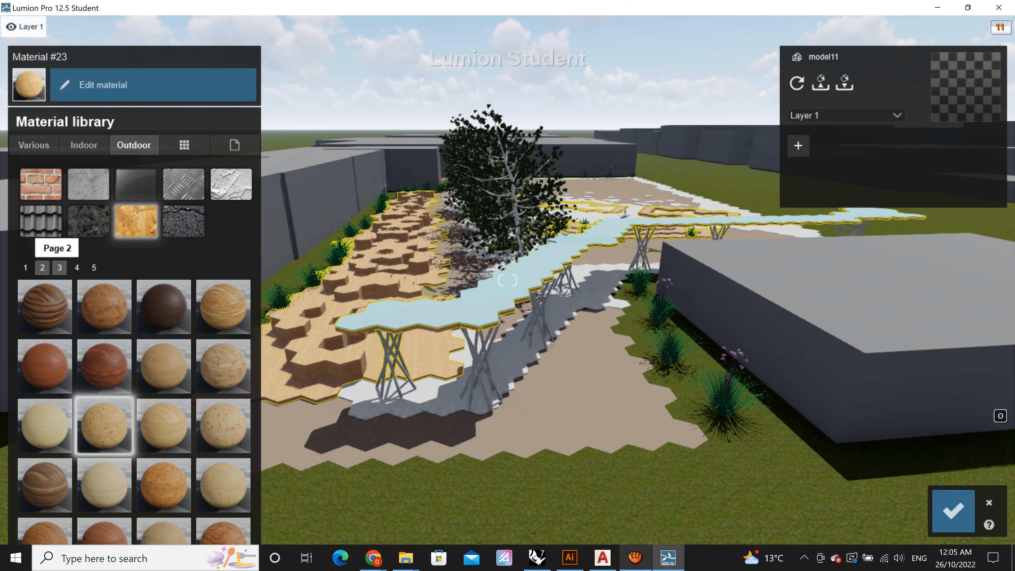
{"action": "left_click", "coordinate": [43, 267]}
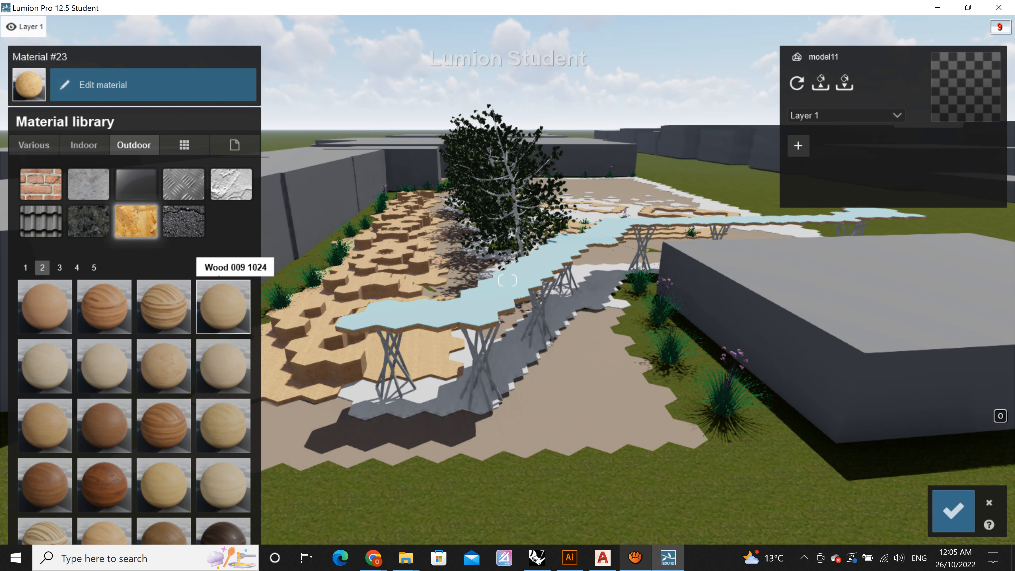
{"action": "left_click", "coordinate": [223, 306]}
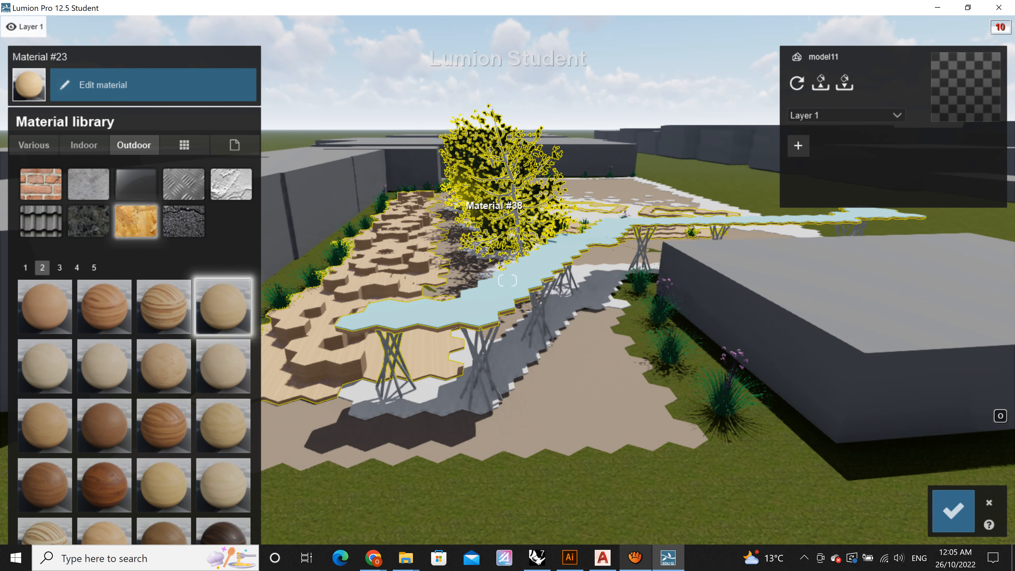
Give the large tree's foliage, Material #38, the mixed red-and-green leaves material.
{"action": "key", "text": "w"}
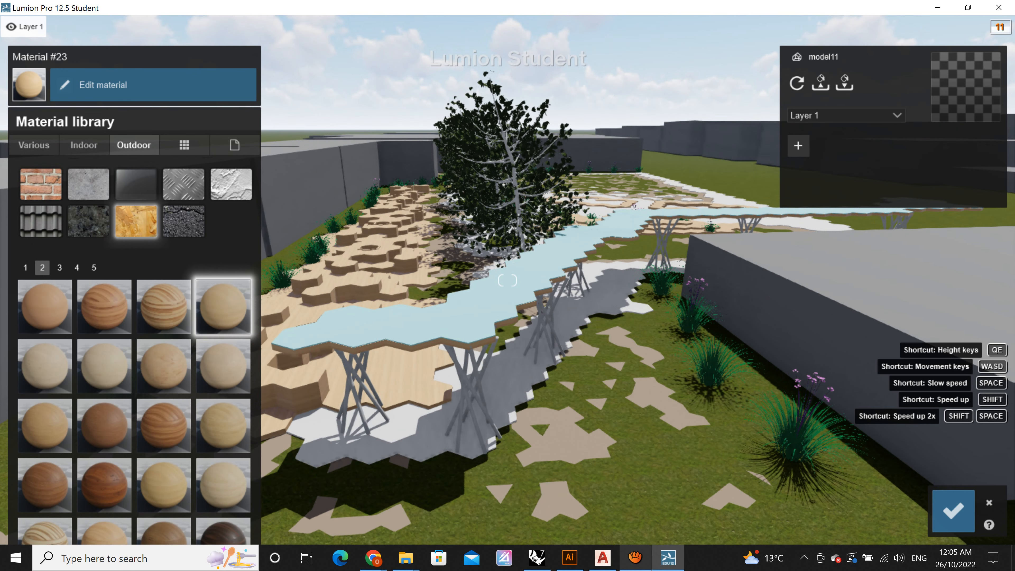
{"action": "key", "text": "w"}
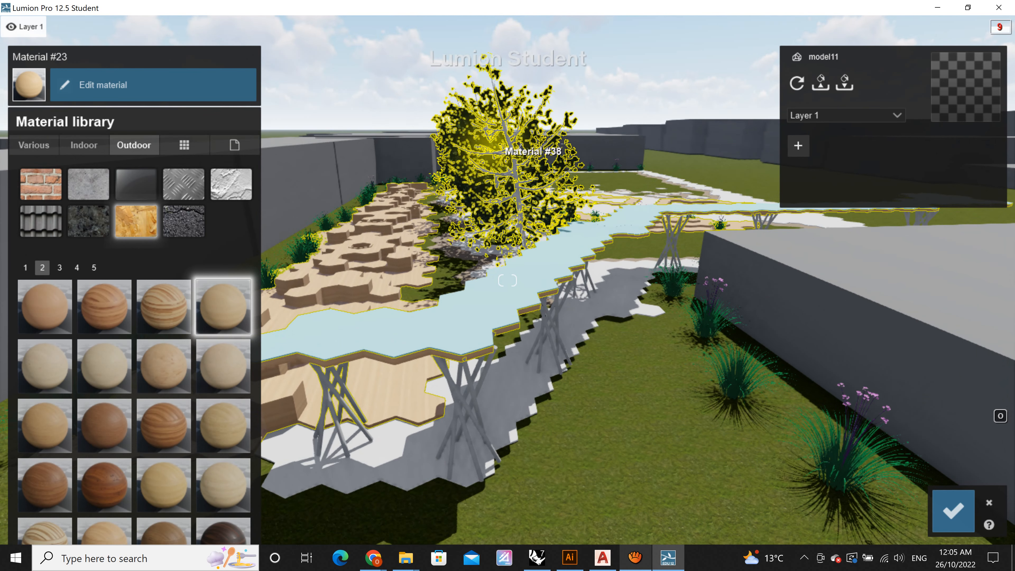
{"action": "mouse_move", "coordinate": [507, 24]}
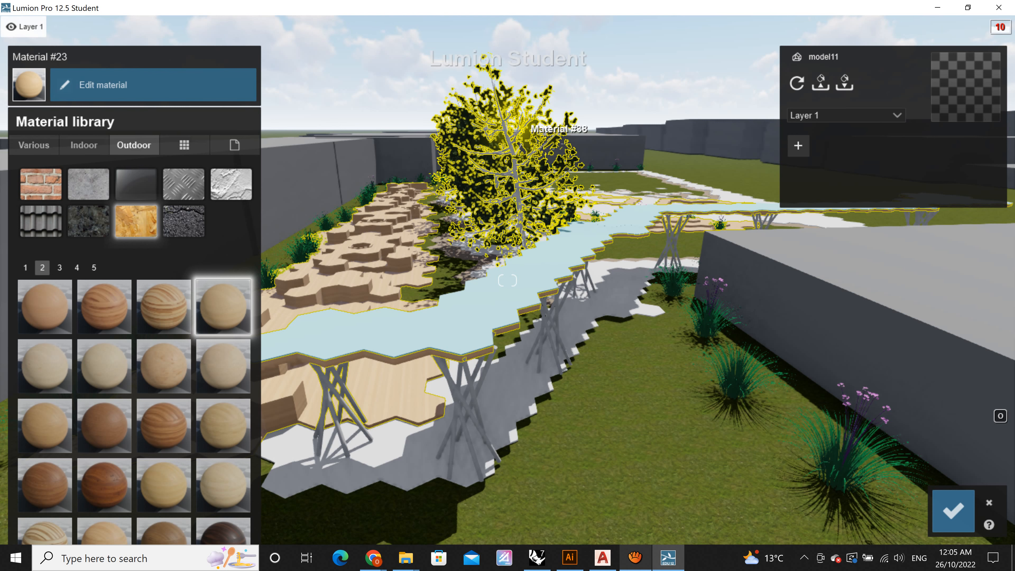
{"action": "left_click", "coordinate": [514, 148]}
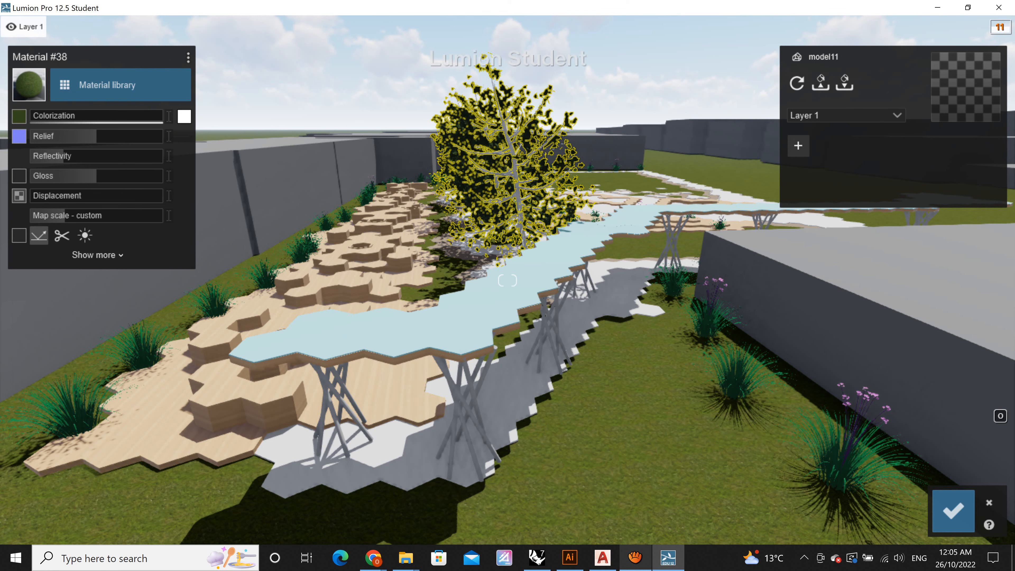
{"action": "left_click", "coordinate": [107, 85]}
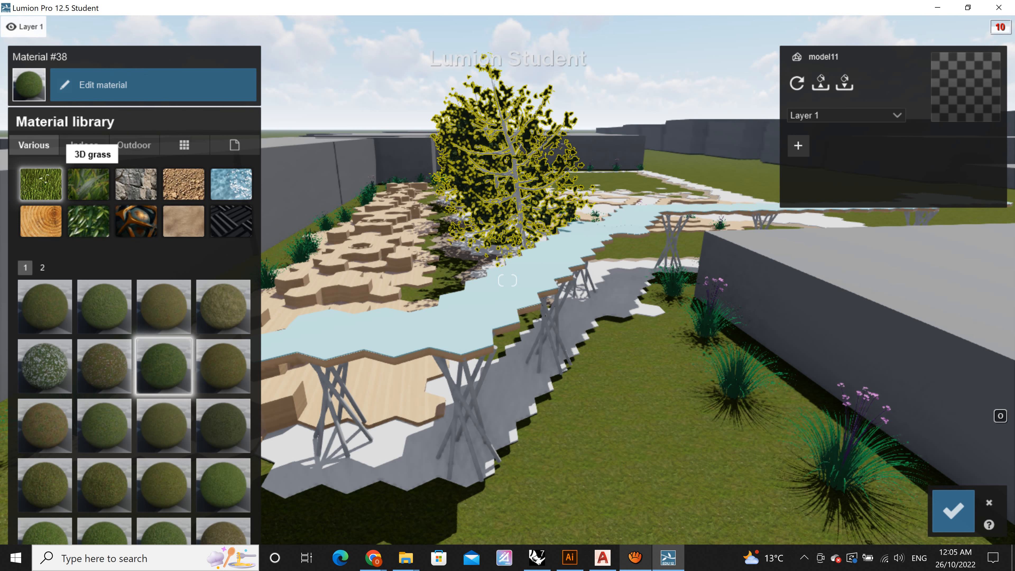
{"action": "left_click", "coordinate": [88, 184]}
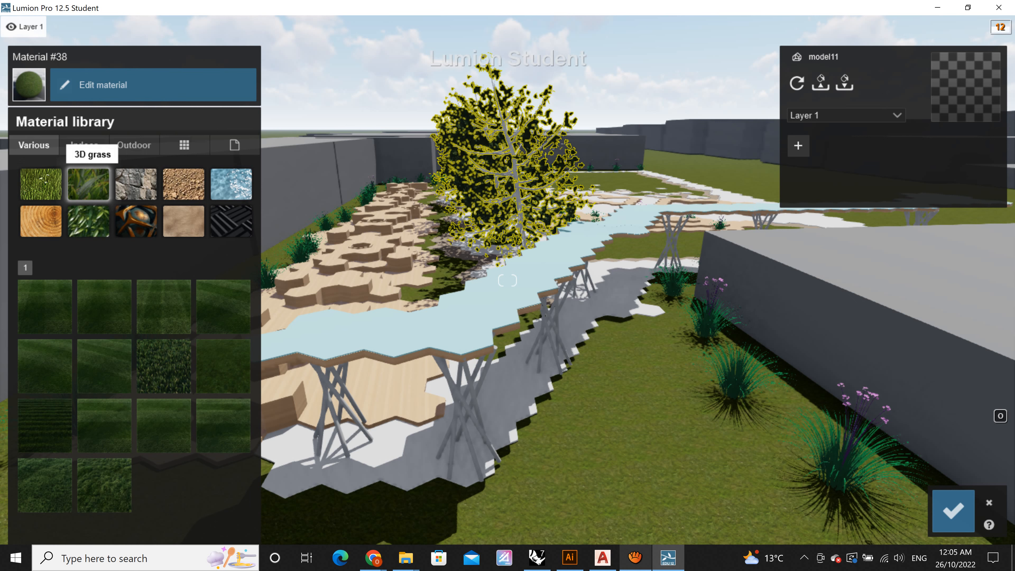
{"action": "left_click", "coordinate": [88, 221]}
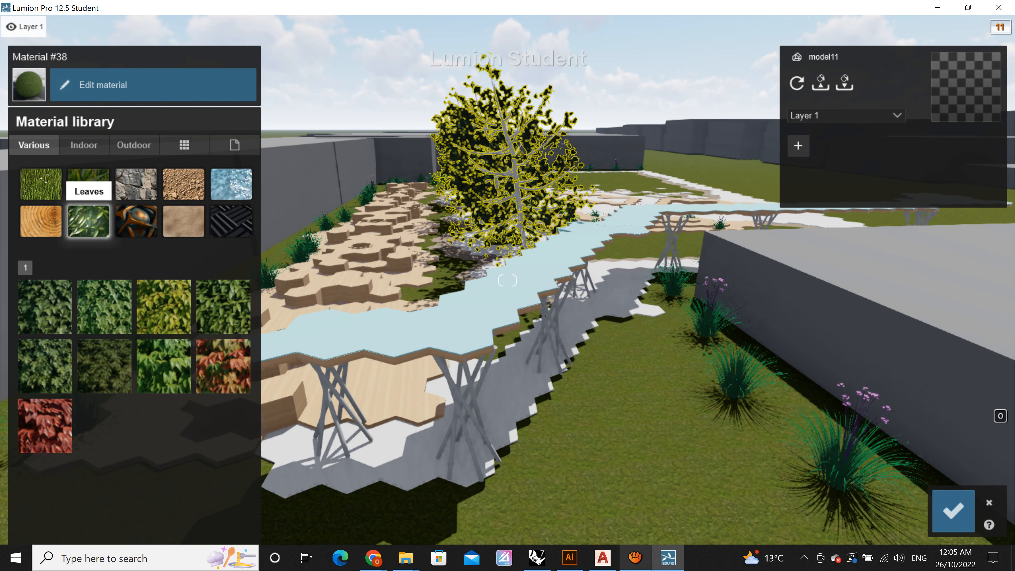
{"action": "left_click", "coordinate": [223, 362]}
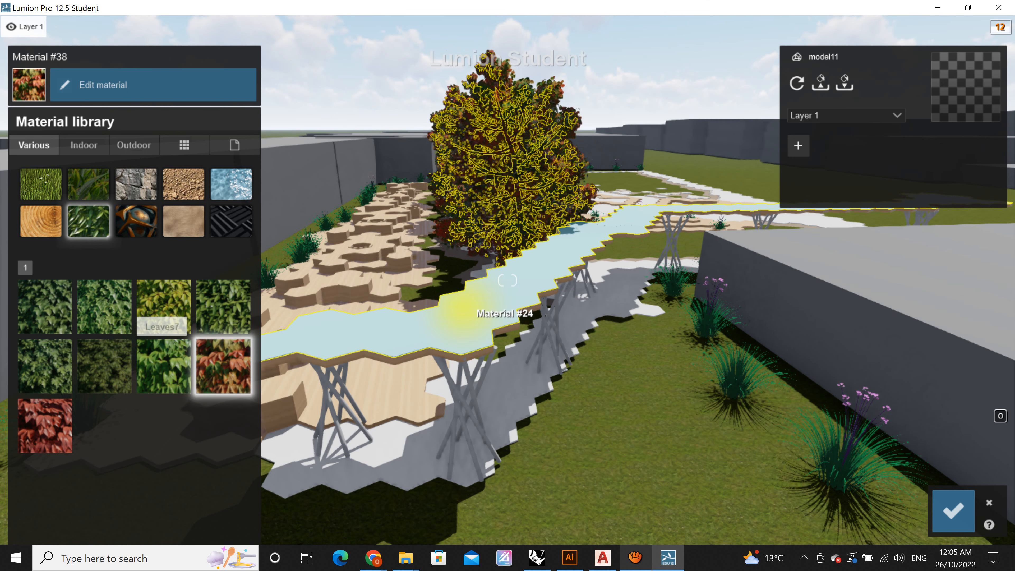
Apply the dark asphalt material Asphalt 013 1024 to the white hexagonal path beneath the walkway, Material #22.
{"action": "left_click", "coordinate": [598, 397]}
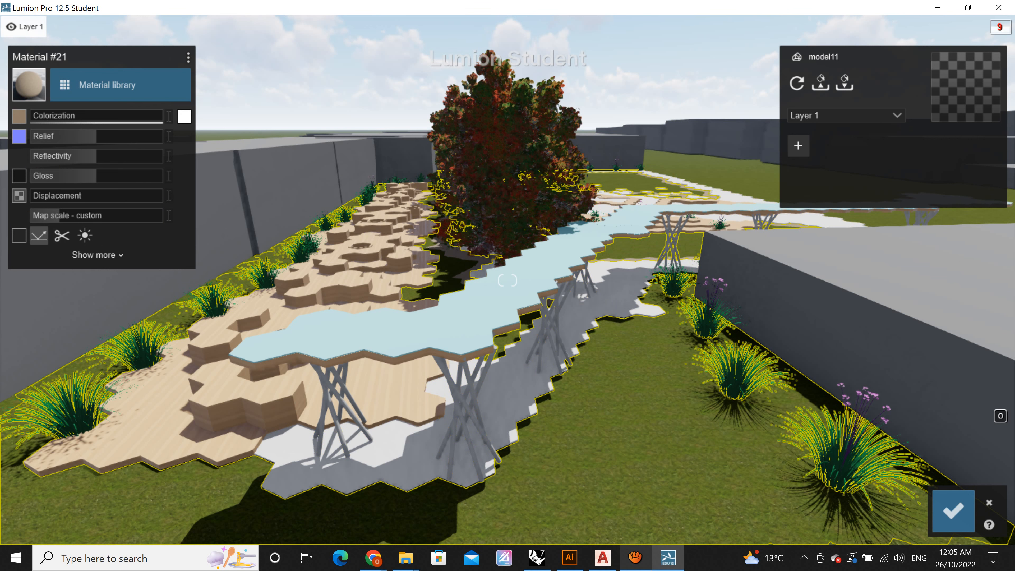
{"action": "left_click", "coordinate": [421, 470]}
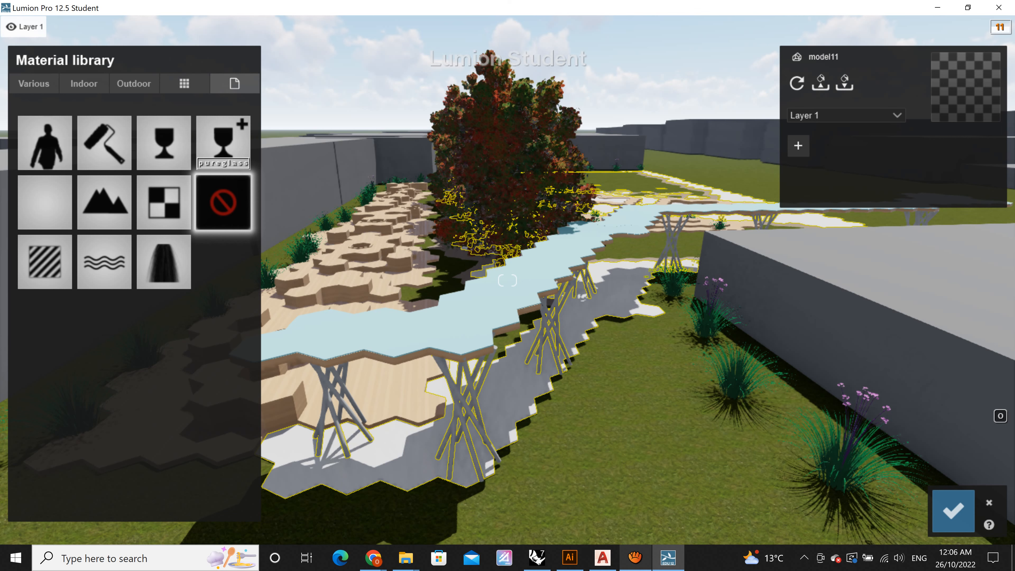
{"action": "left_click", "coordinate": [133, 84]}
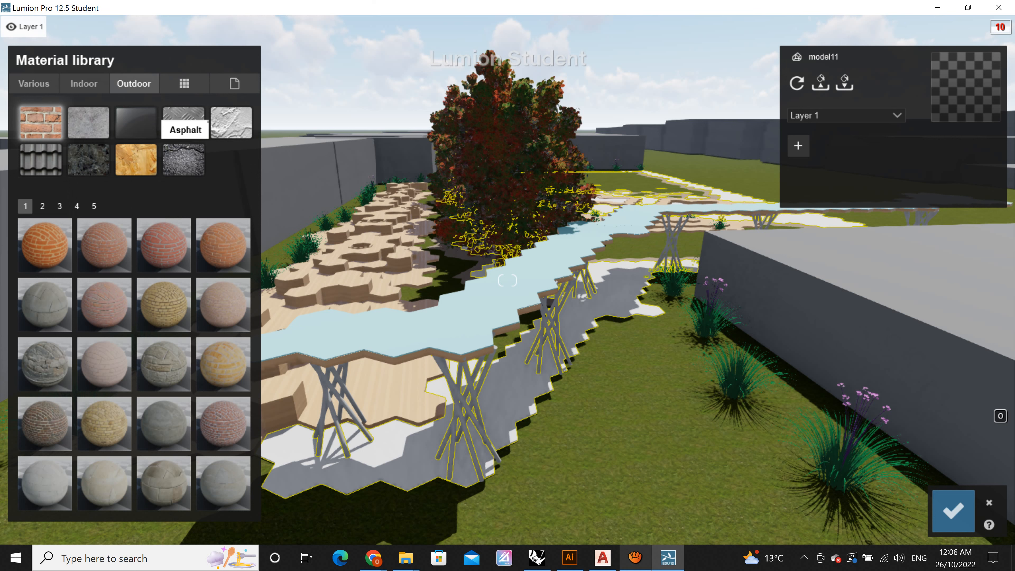
{"action": "left_click", "coordinate": [184, 160]}
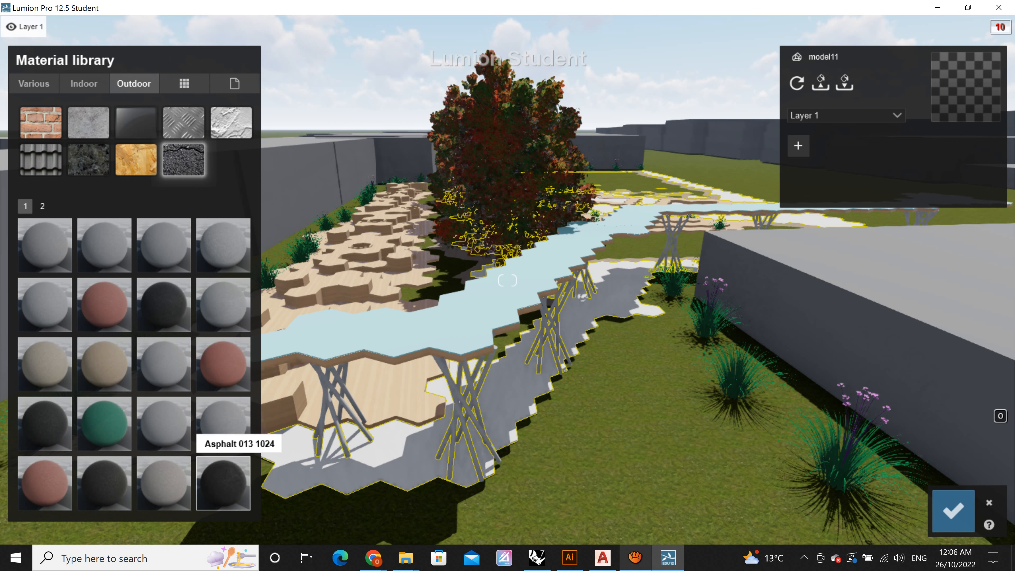
{"action": "left_click", "coordinate": [223, 483]}
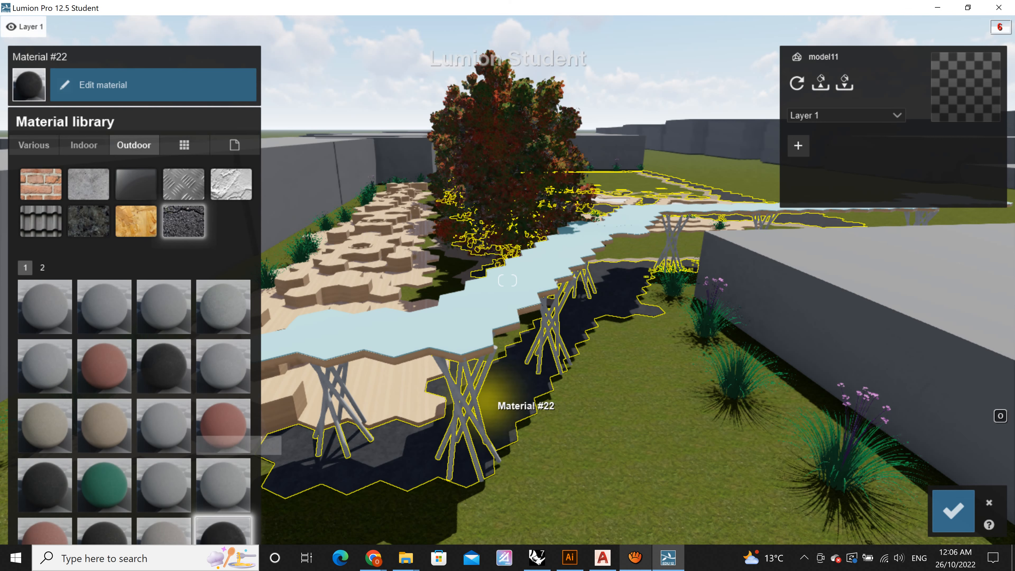
Select the elevated walkway's light-blue deck, Material #24, and try the outdoor metals Metal Painted 001 1024 and Metal Painted 002c 1024 on it.
{"action": "right_click_drag", "start_coordinate": [611, 419], "coordinate": [868, 405]}
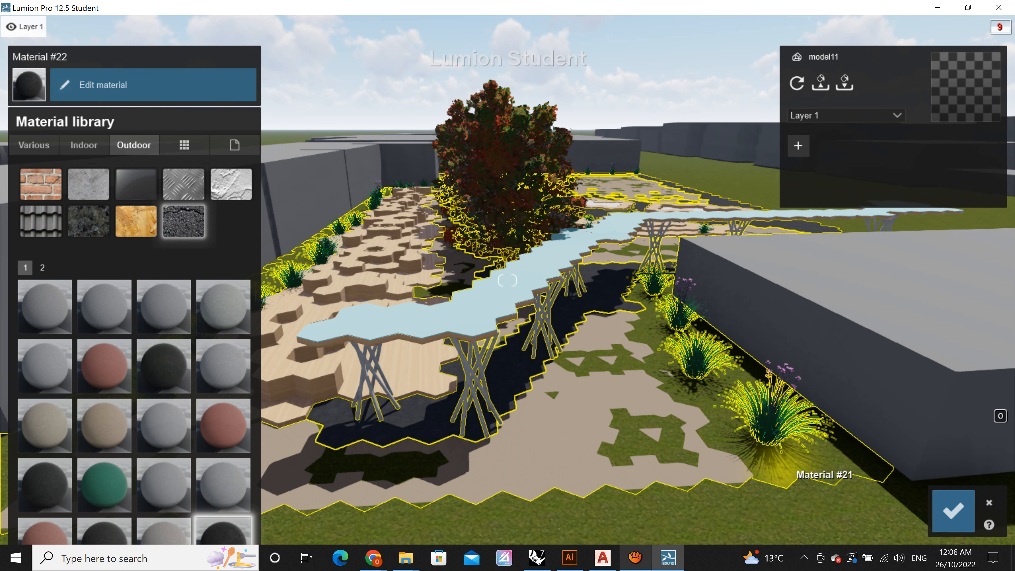
{"action": "right_click_drag", "start_coordinate": [809, 472], "coordinate": [751, 474]}
{"action": "right_click_drag", "start_coordinate": [506, 280], "coordinate": [496, 281]}
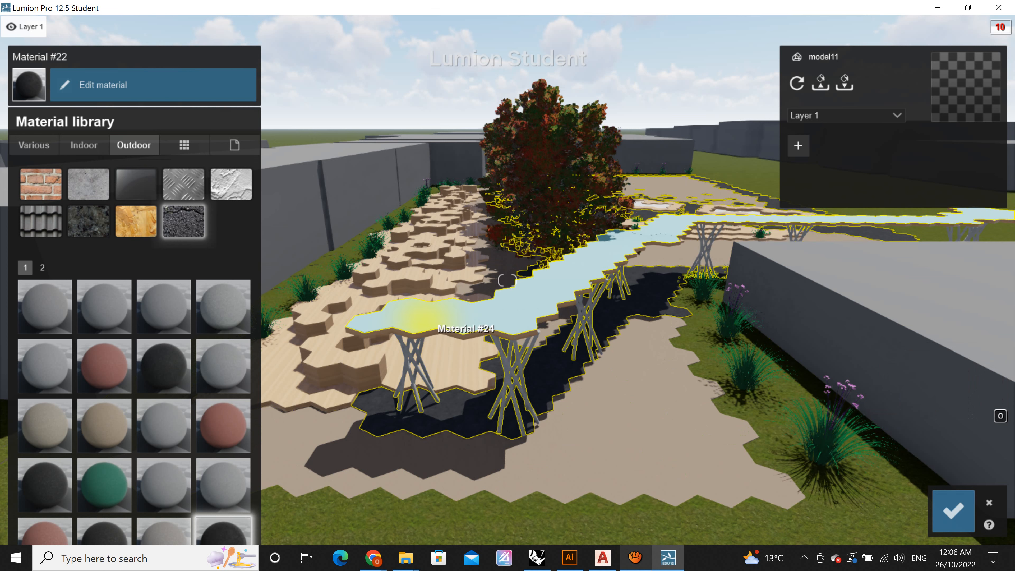
{"action": "left_click", "coordinate": [506, 280]}
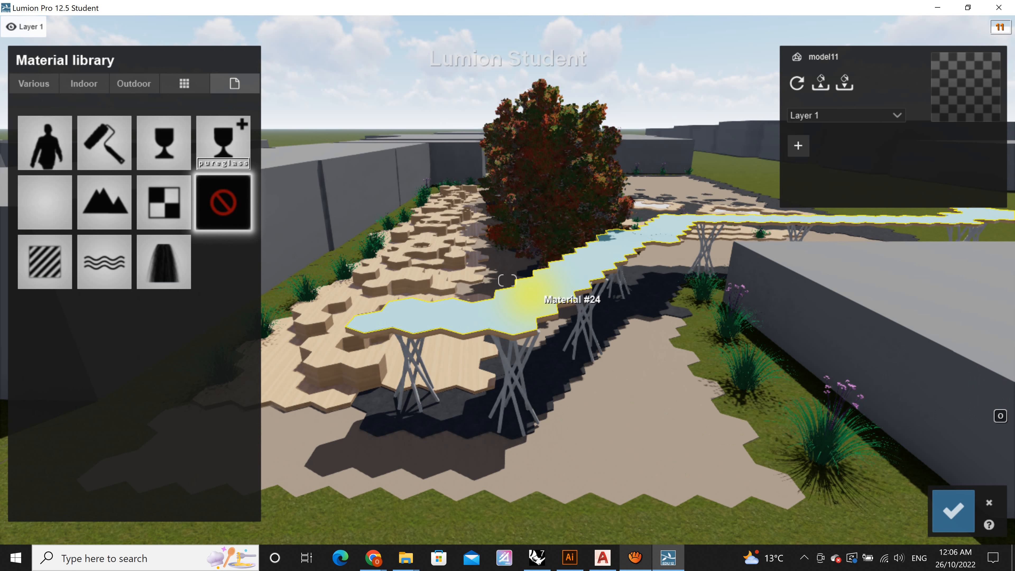
{"action": "scroll", "coordinate": [506, 280], "scroll_direction": "up", "scroll_amount": 3}
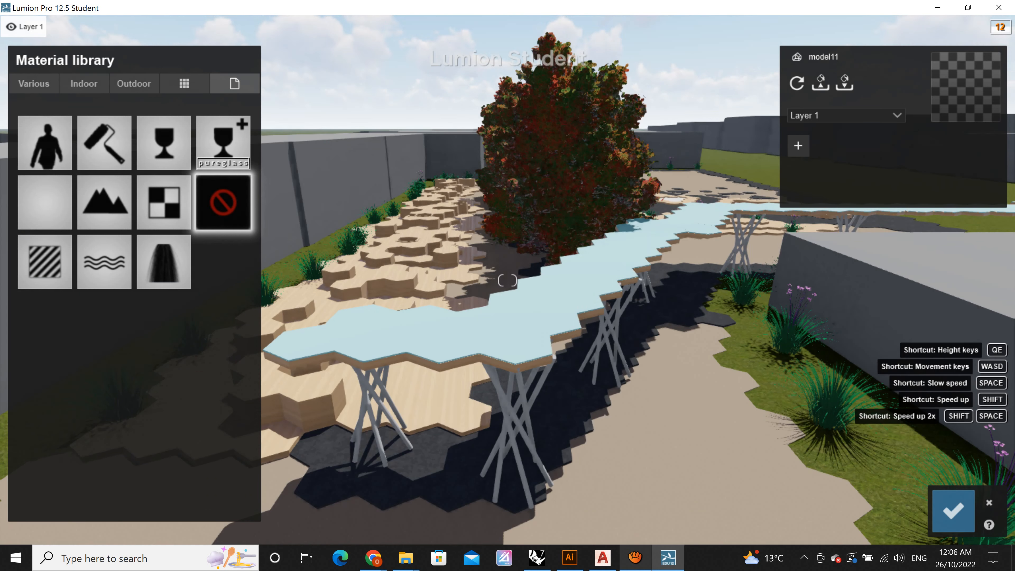
{"action": "scroll", "coordinate": [507, 281], "scroll_direction": "up", "scroll_amount": 2}
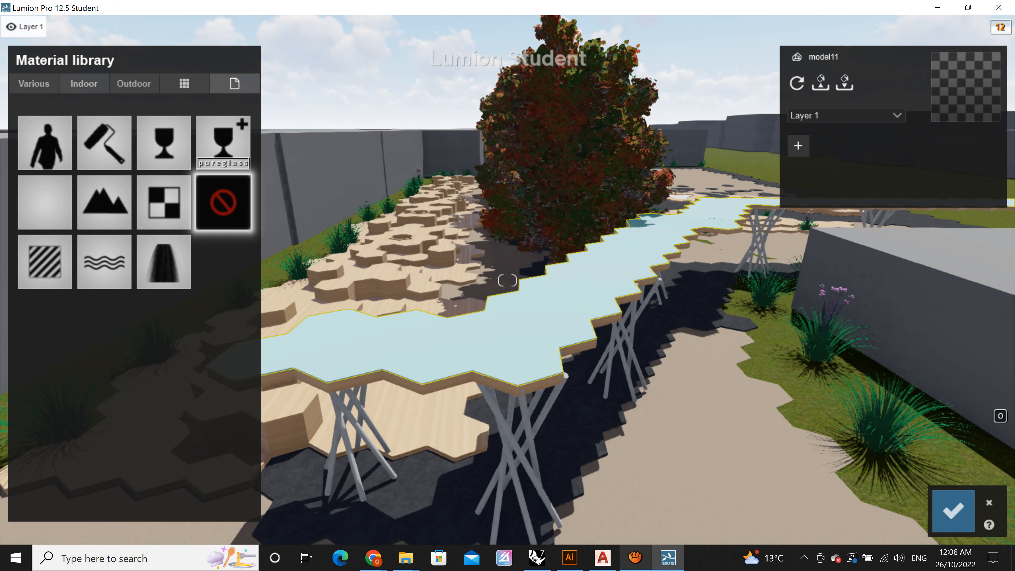
{"action": "left_click", "coordinate": [133, 83]}
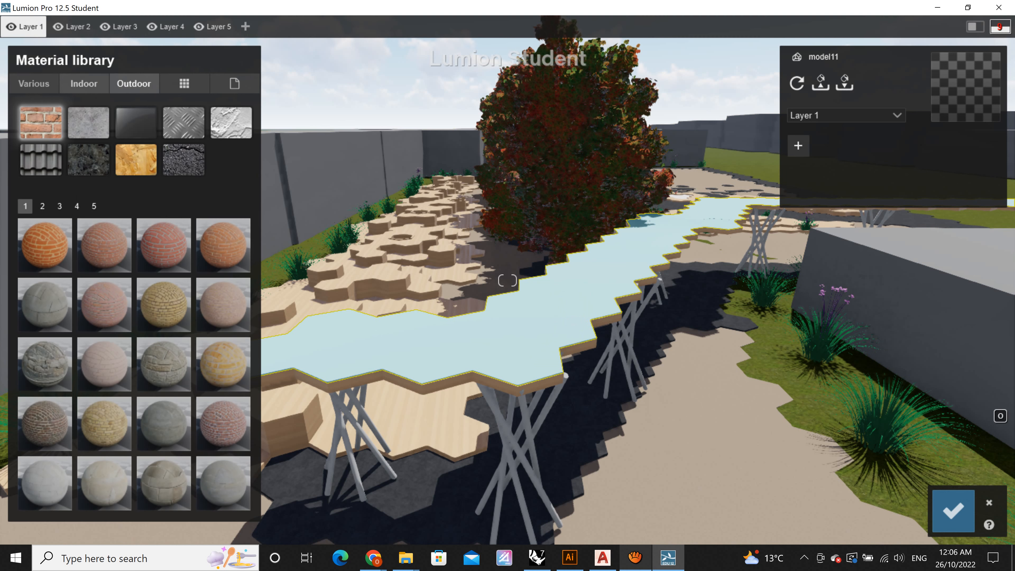
{"action": "left_click", "coordinate": [184, 122]}
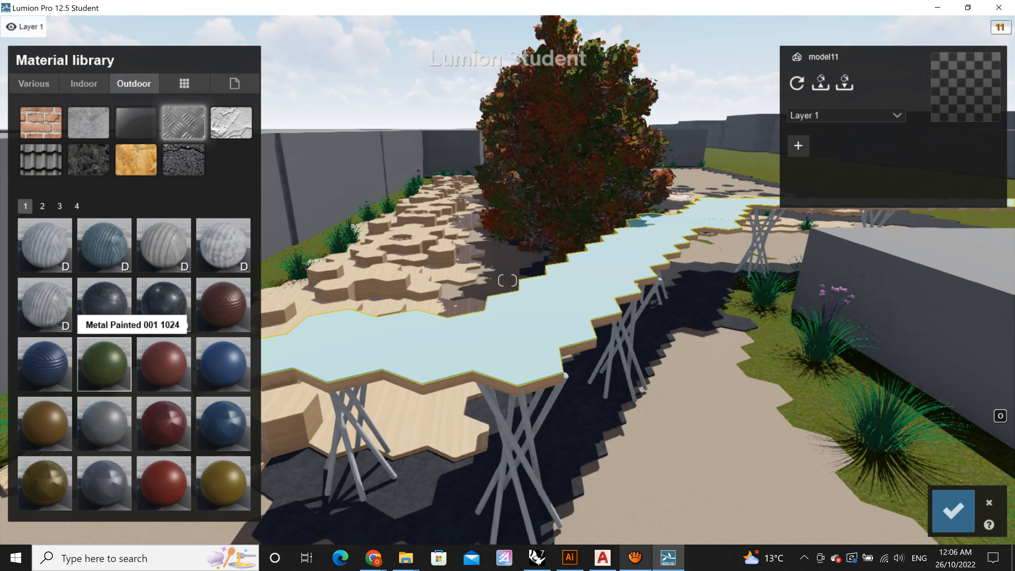
{"action": "left_click", "coordinate": [104, 363]}
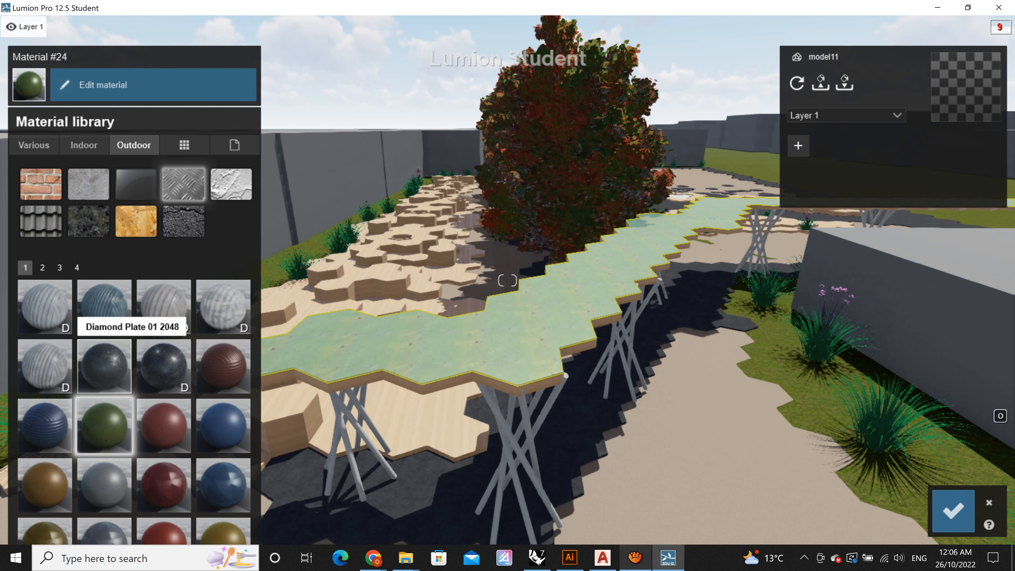
{"action": "left_click", "coordinate": [44, 485]}
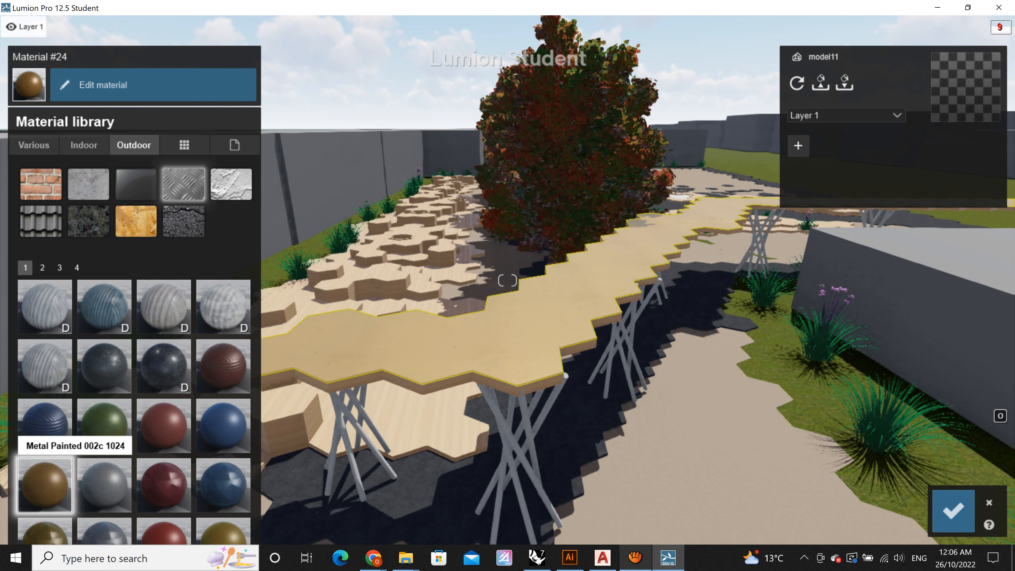
Try a rusty metal and Metal Painted 002a 1024 on the walkway deck, and return to Metal Painted 001 1024.
{"action": "left_click", "coordinate": [59, 267]}
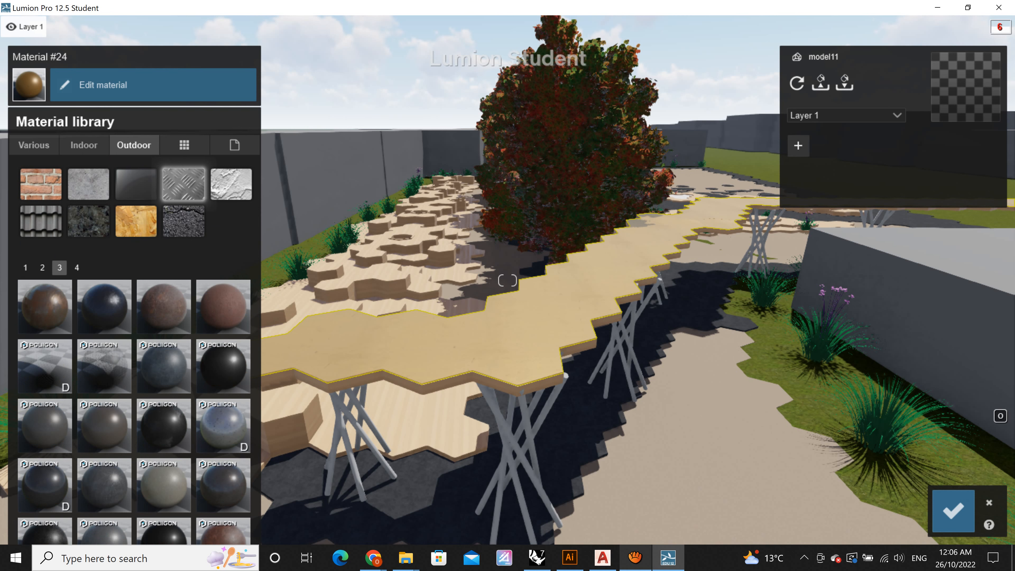
{"action": "left_click", "coordinate": [45, 306]}
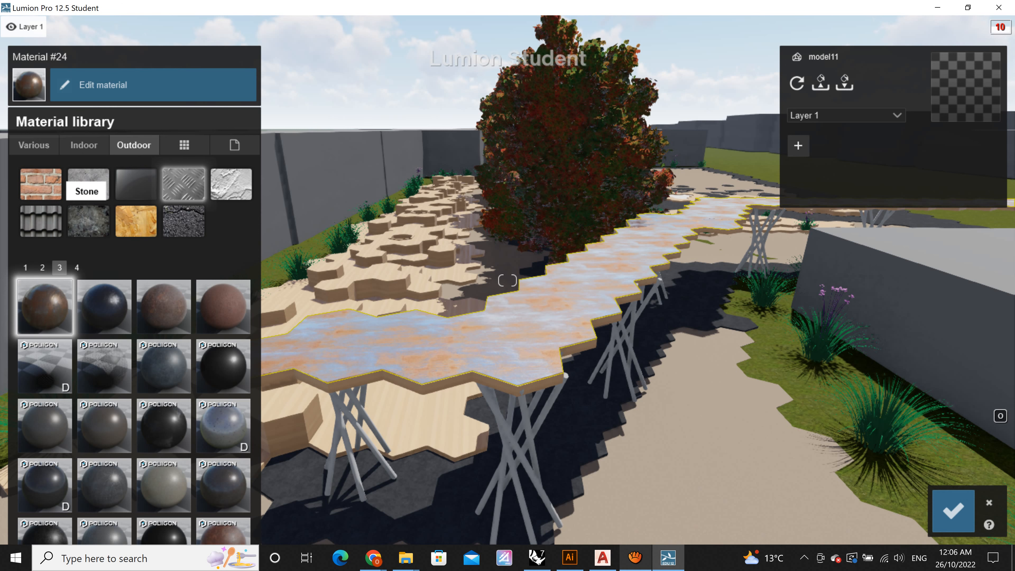
{"action": "scroll", "coordinate": [164, 307], "scroll_direction": "up", "scroll_amount": 2}
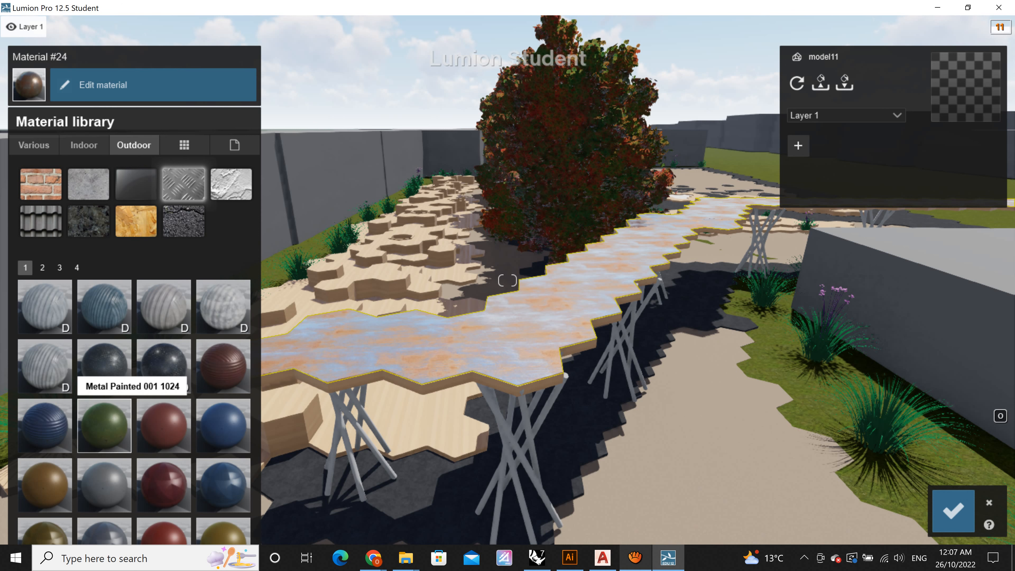
{"action": "left_click", "coordinate": [104, 425]}
{"action": "left_click", "coordinate": [164, 425]}
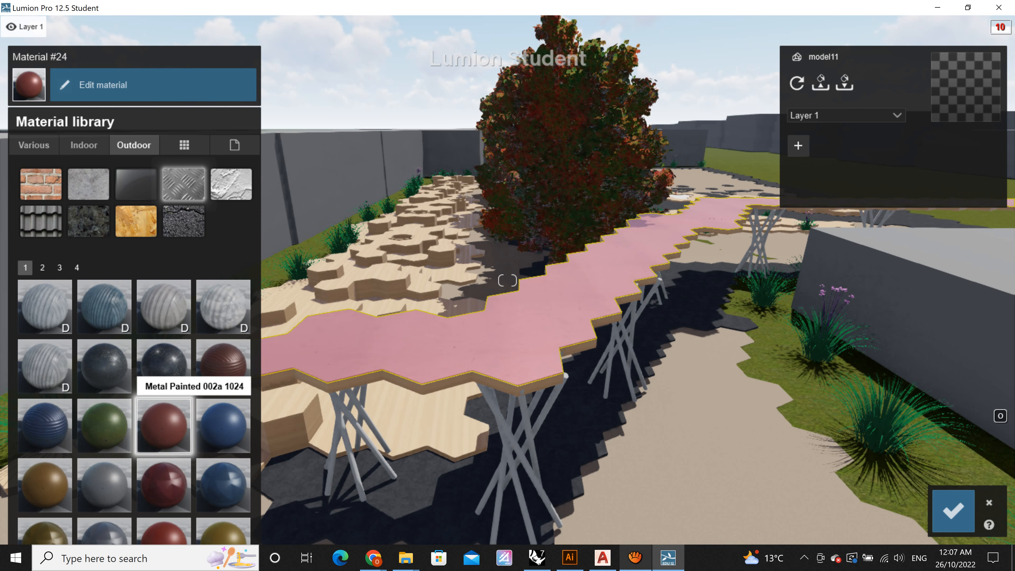
{"action": "left_click", "coordinate": [104, 426]}
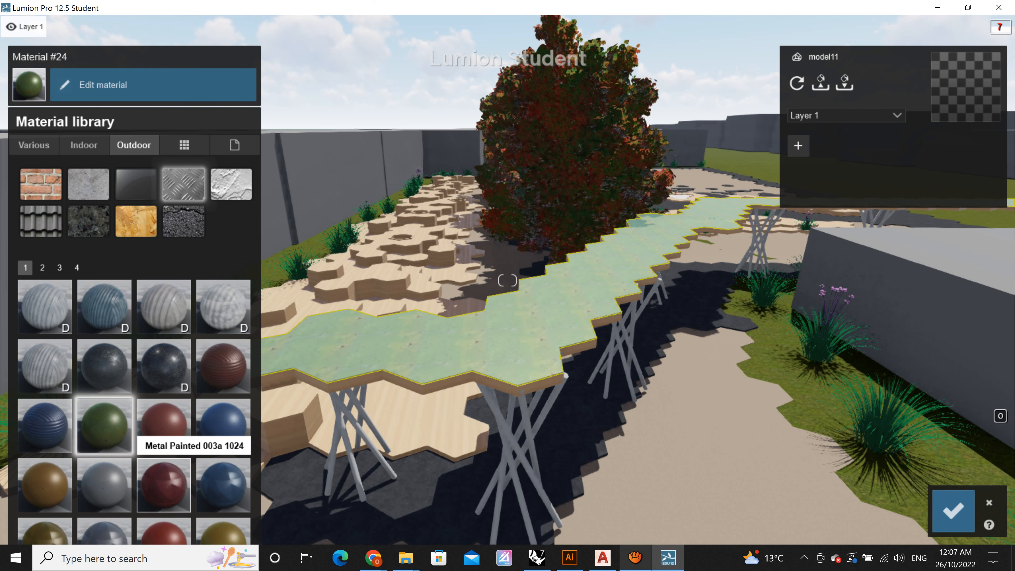
Compare the red, blue, yellow and grey faceted painted metals on the walkway deck and settle on the blue Metal Painted 003b 1024.
{"action": "left_click", "coordinate": [164, 483]}
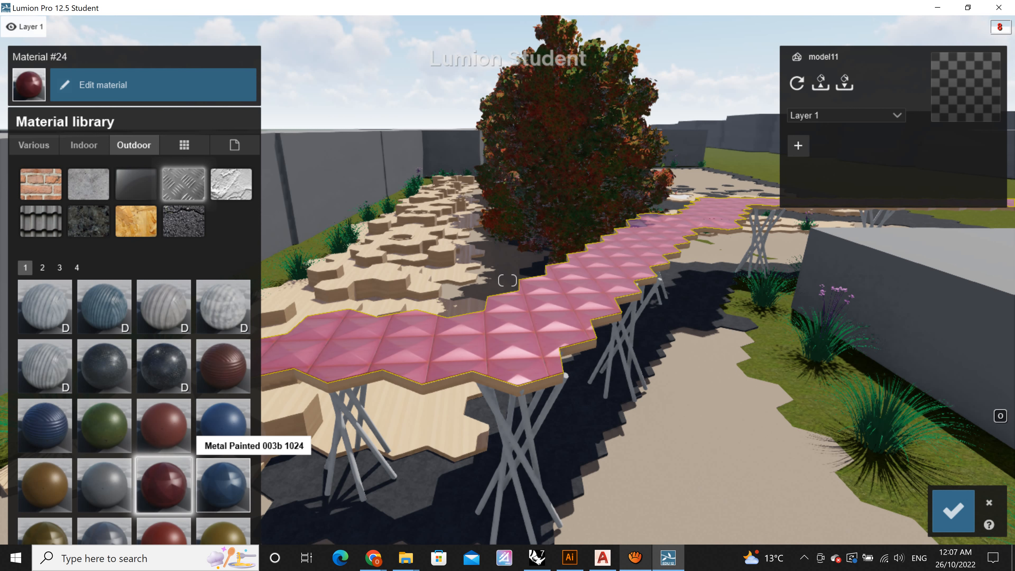
{"action": "left_click", "coordinate": [224, 485]}
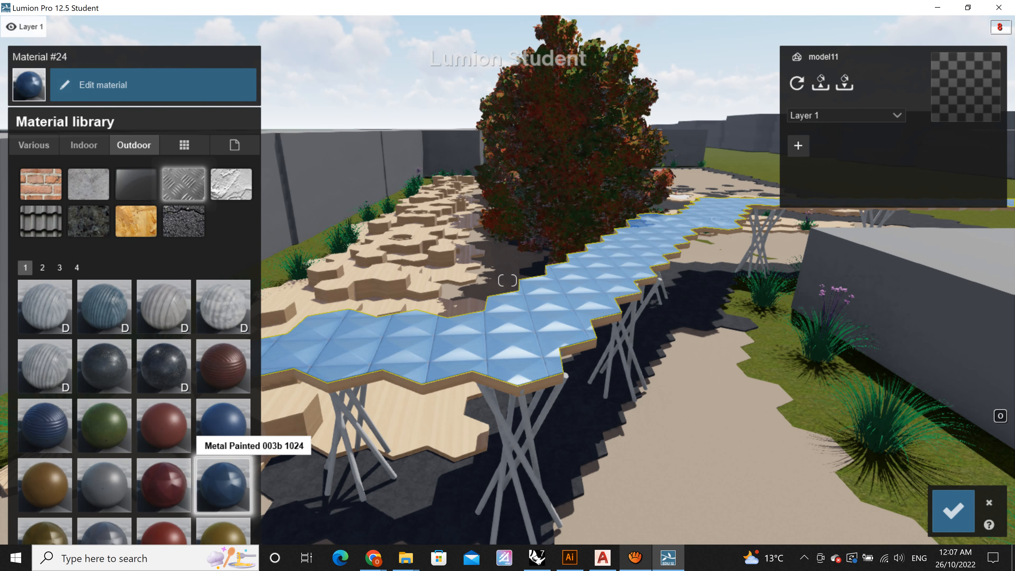
{"action": "left_click", "coordinate": [44, 530]}
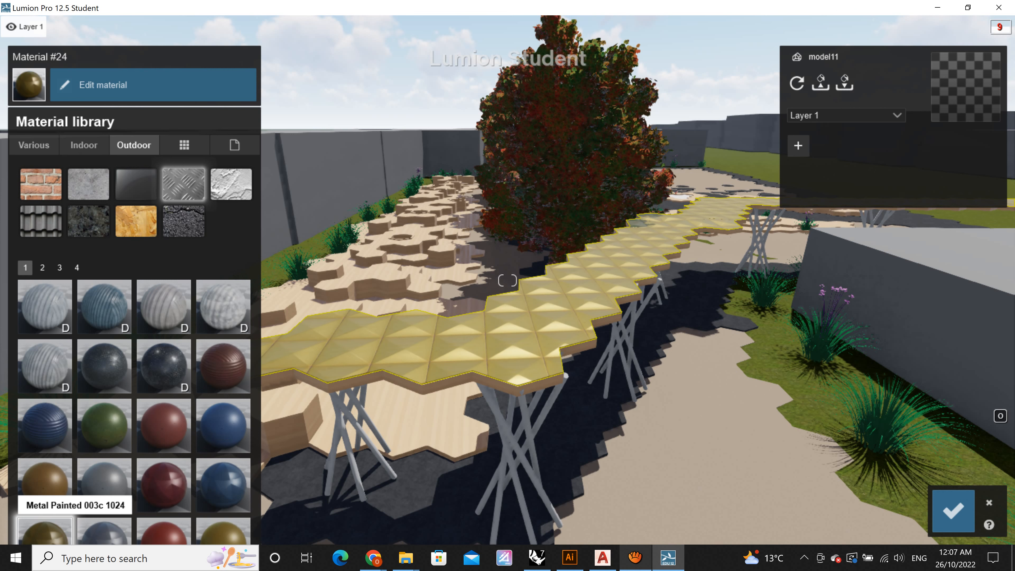
{"action": "left_click", "coordinate": [104, 530]}
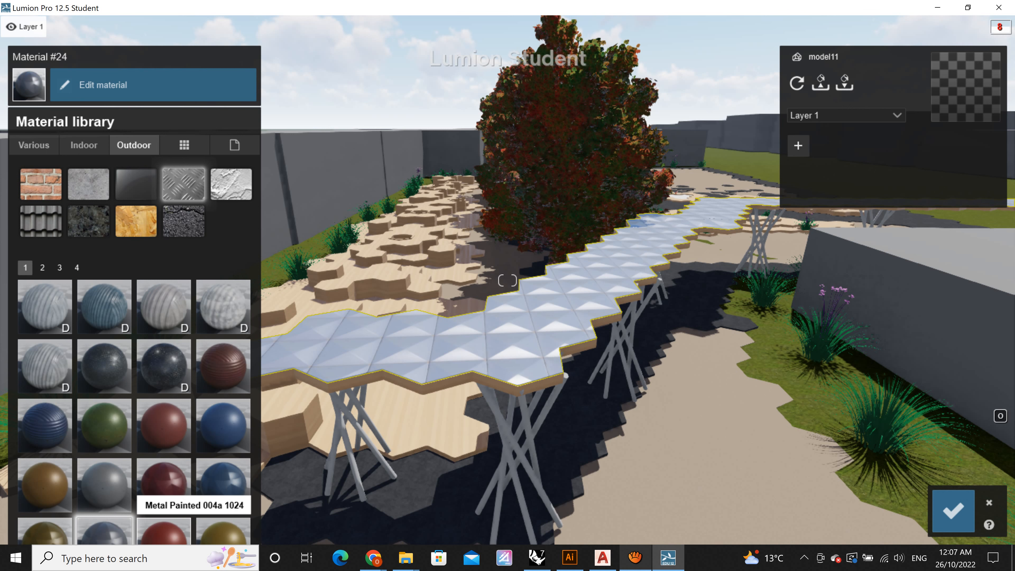
{"action": "left_click", "coordinate": [223, 485]}
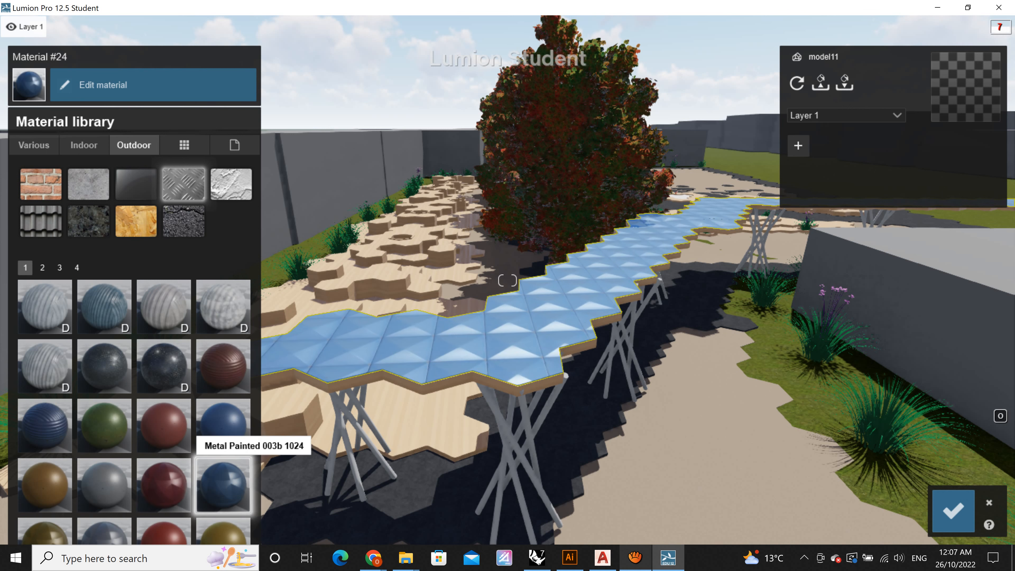
{"action": "left_click", "coordinate": [163, 485]}
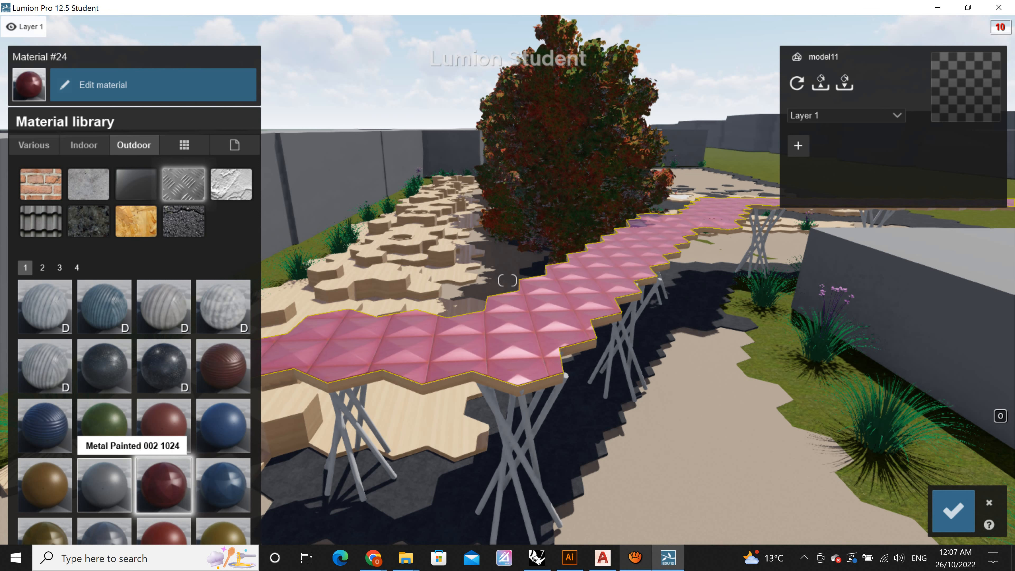
{"action": "left_click", "coordinate": [223, 485]}
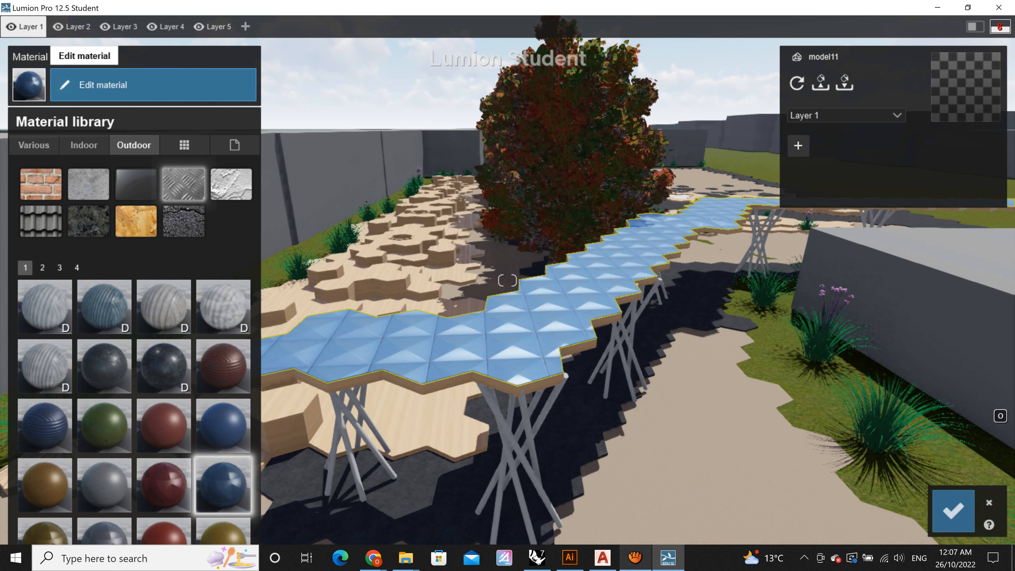
Edit the deck material's properties: set relief to 0.4 and gloss to 1.8, and raise displacement to its maximum.
{"action": "left_click", "coordinate": [107, 85]}
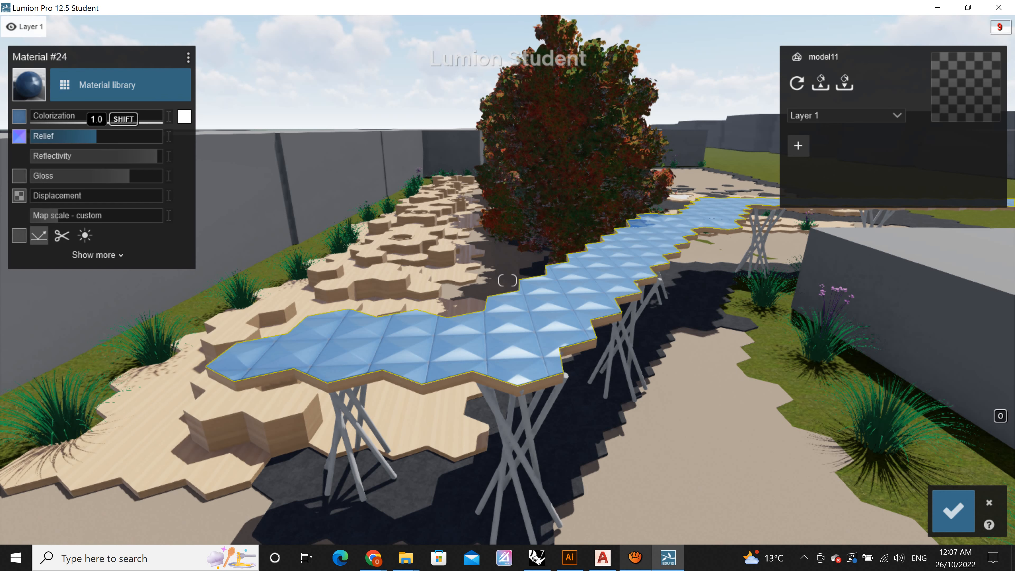
{"action": "left_click_drag", "start_coordinate": [96, 136], "coordinate": [60, 135]}
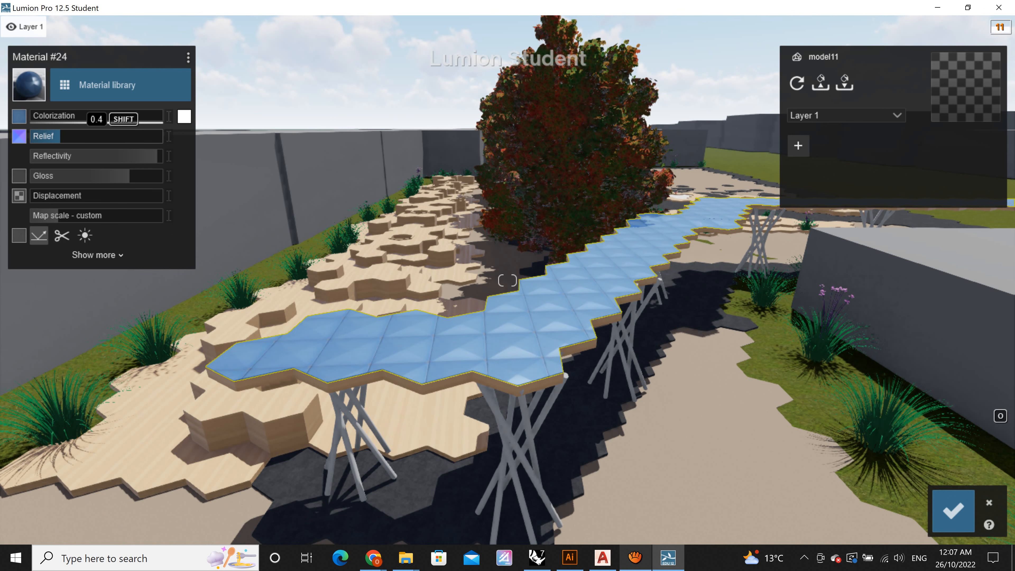
{"action": "left_click_drag", "start_coordinate": [129, 176], "coordinate": [163, 176]}
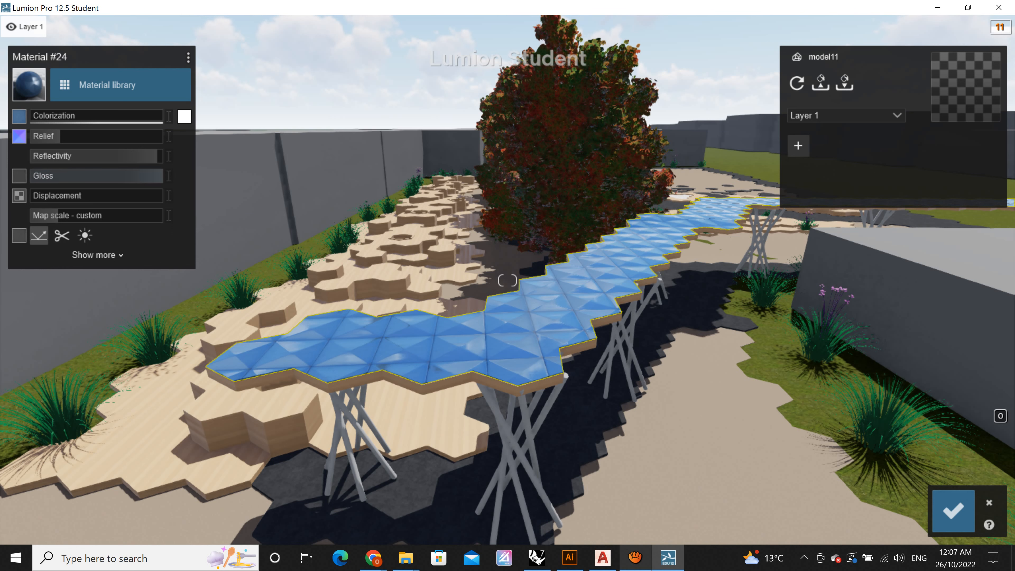
{"action": "mouse_move", "coordinate": [162, 175]}
{"action": "left_mouse_down"}
{"action": "mouse_move", "coordinate": [56, 175]}
{"action": "mouse_move", "coordinate": [147, 175]}
{"action": "left_mouse_up"}
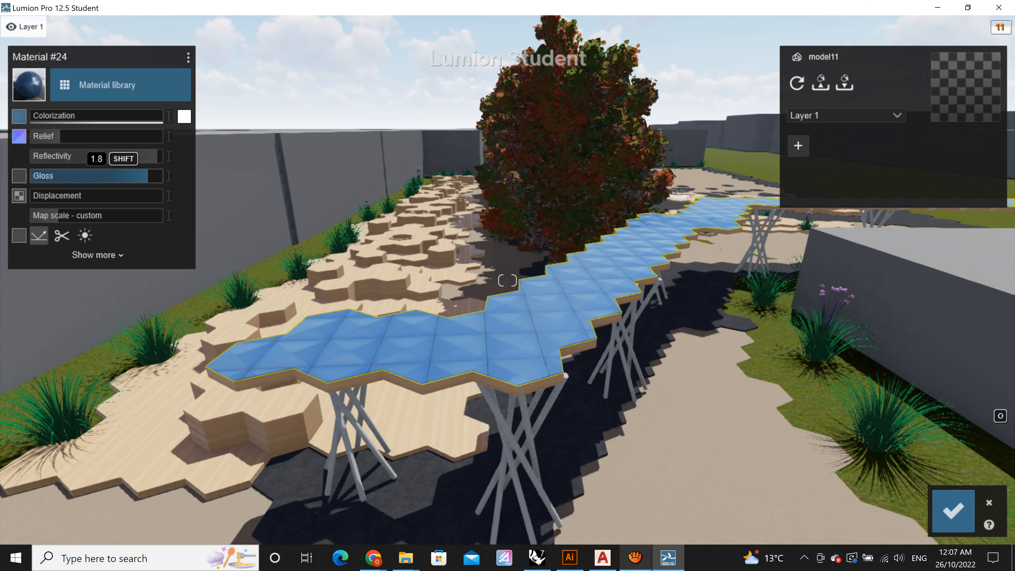
{"action": "left_click_drag", "start_coordinate": [110, 196], "coordinate": [163, 196]}
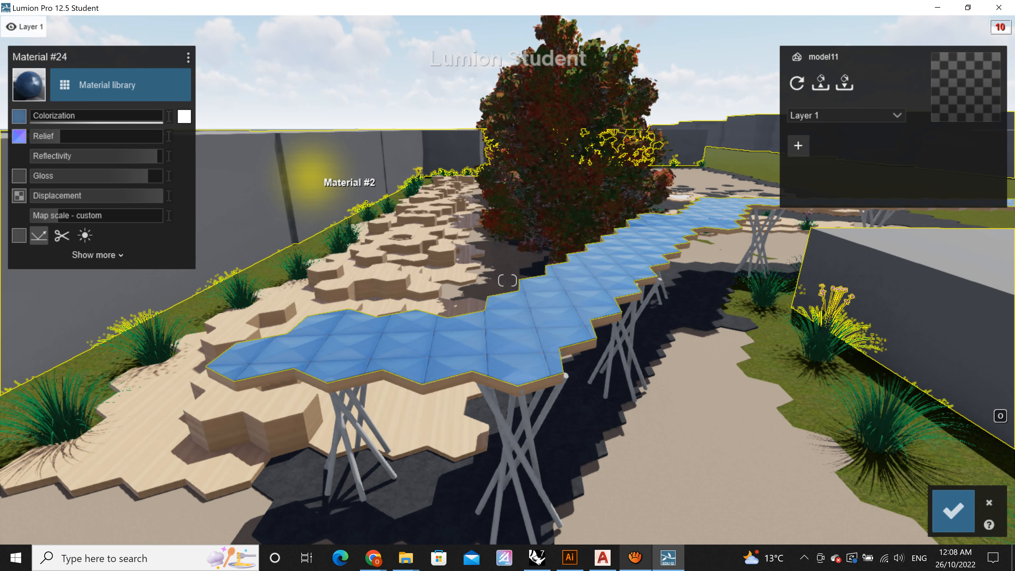
Examine the applied materials up close, from the blue walkway deck to the platforms, tree foliage and dark path beneath the walkway.
{"action": "key", "text": "s"}
{"action": "key", "text": "s"}
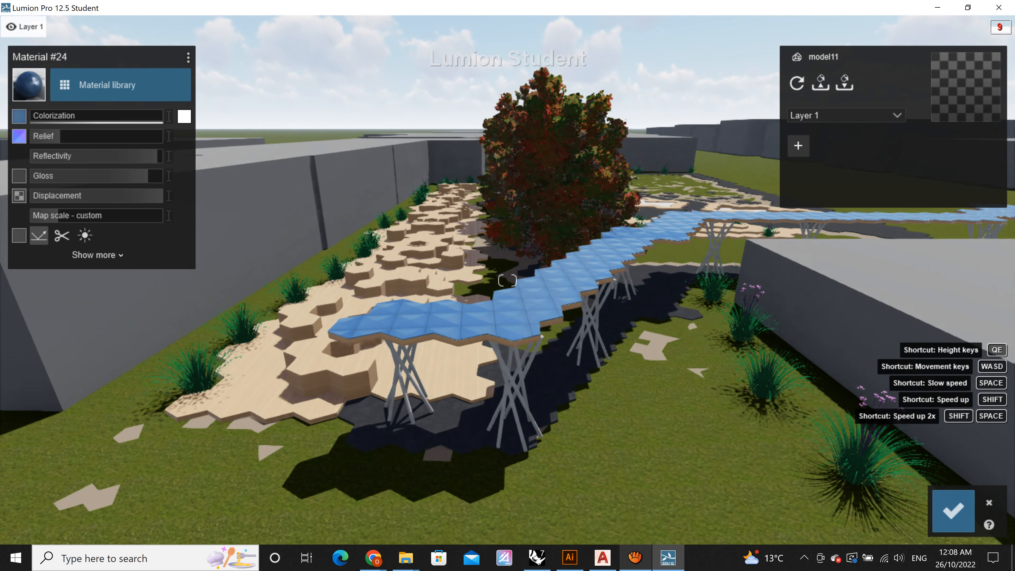
{"action": "key", "text": "w"}
{"action": "key", "text": "w"}
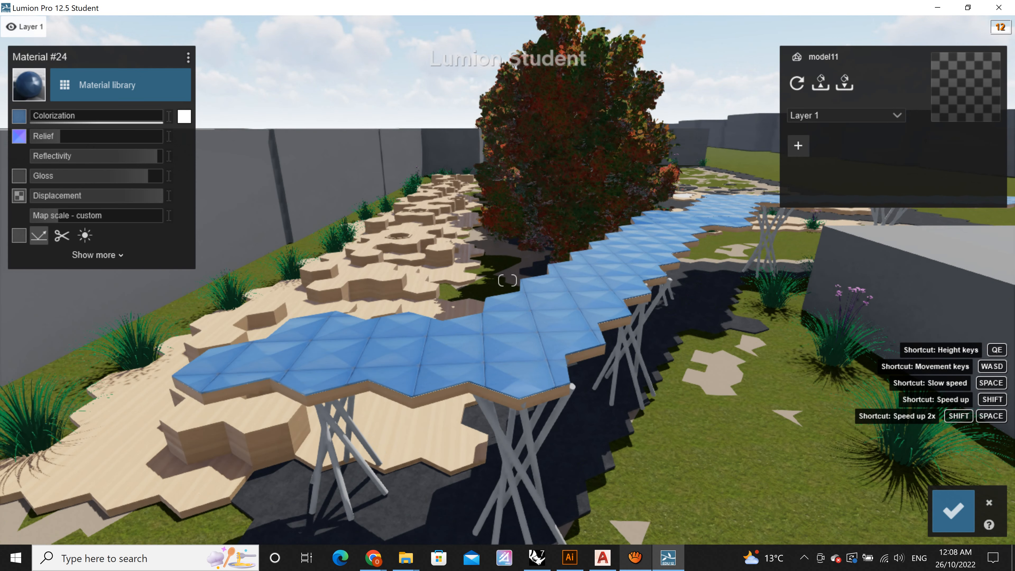
{"action": "key", "text": "s"}
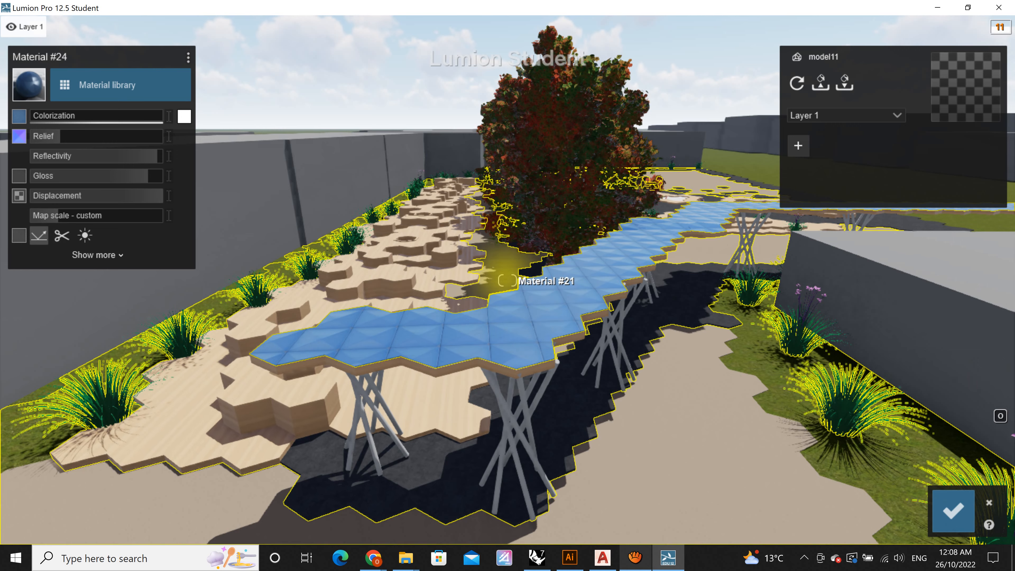
{"action": "key", "text": "w"}
{"action": "key", "text": "w"}
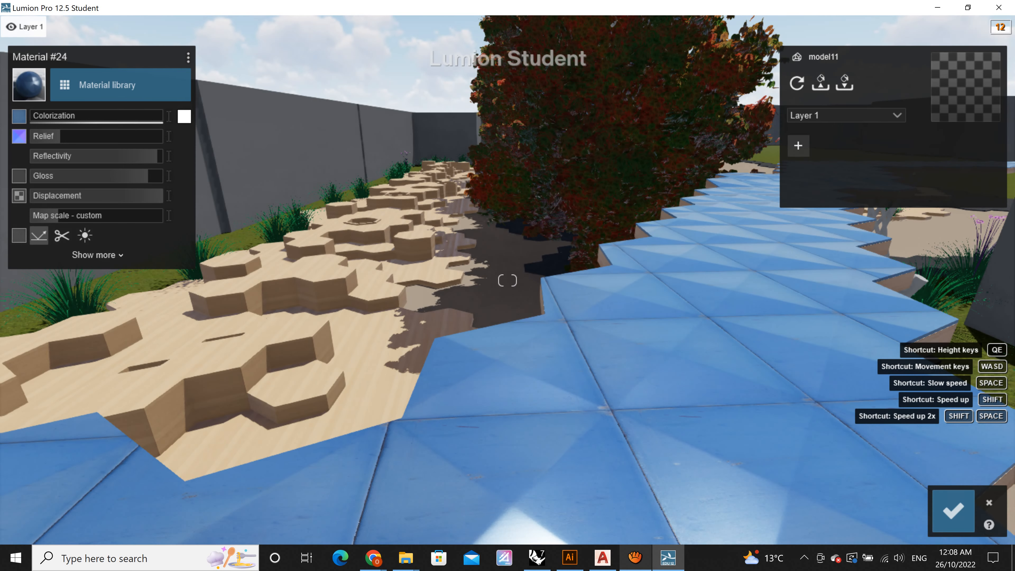
{"action": "key", "text": "w"}
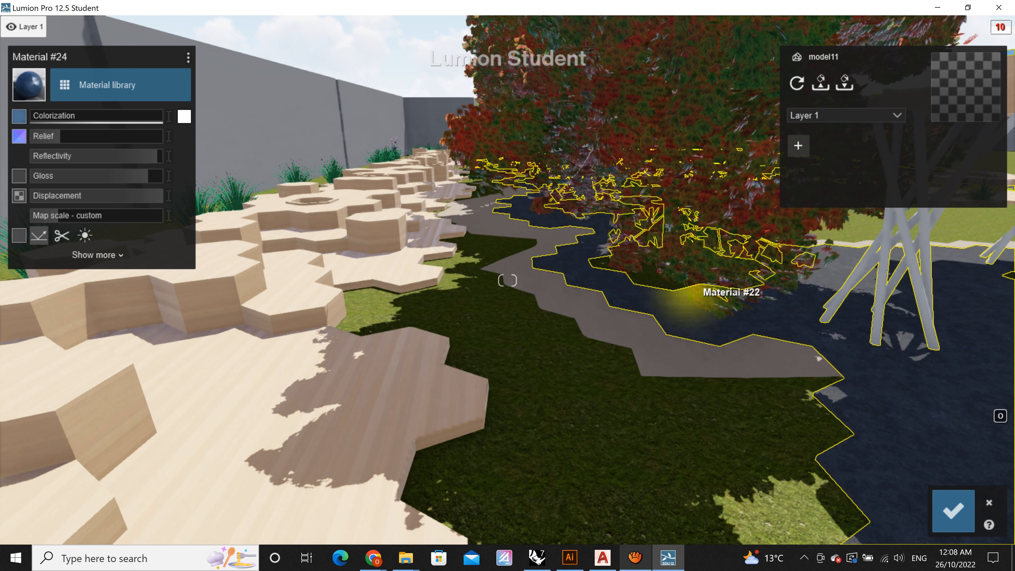
{"action": "key", "text": "w"}
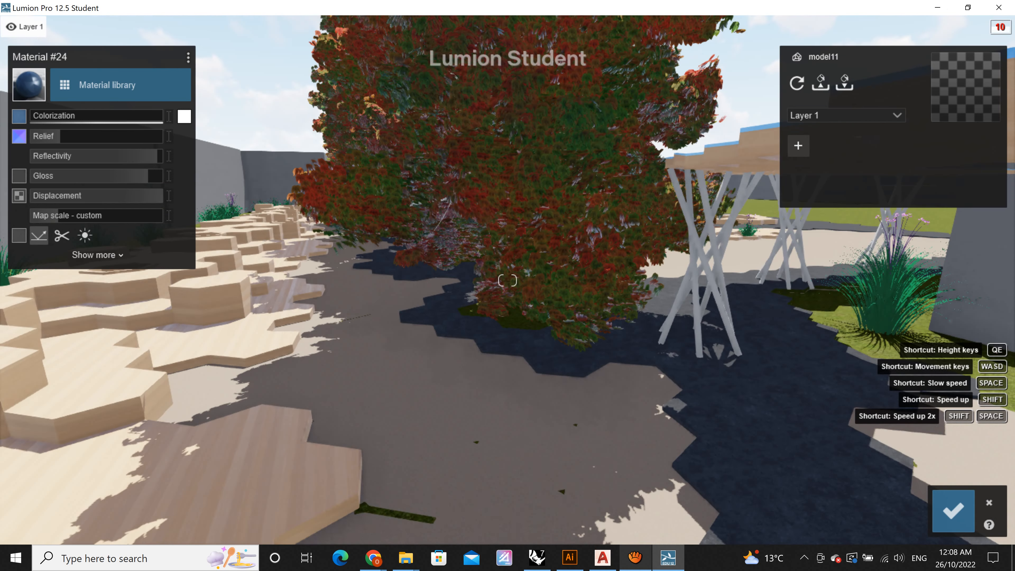
{"action": "right_click_drag", "start_coordinate": [508, 280], "coordinate": [639, 267]}
{"action": "key", "text": "w"}
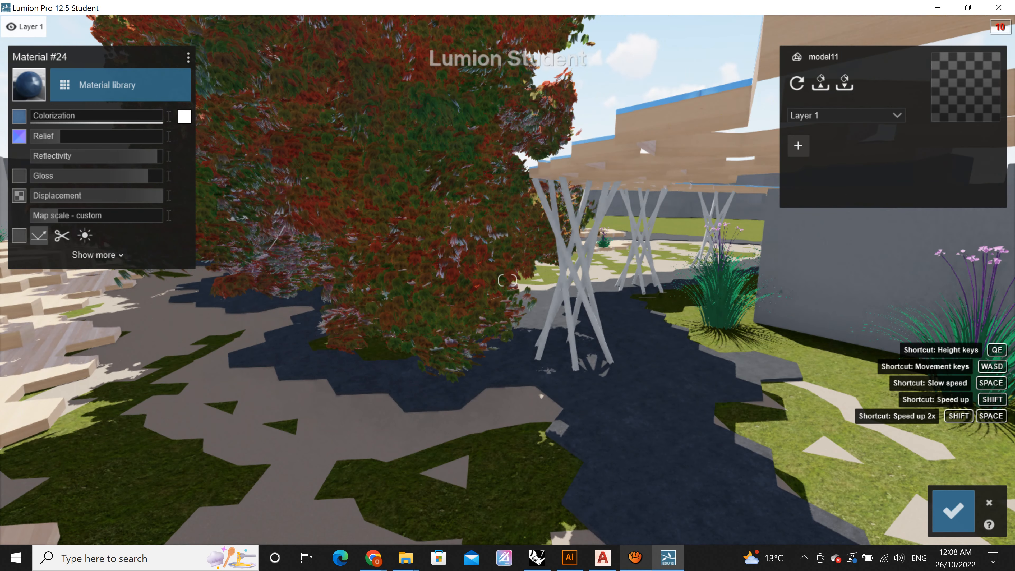
{"action": "key", "text": "w"}
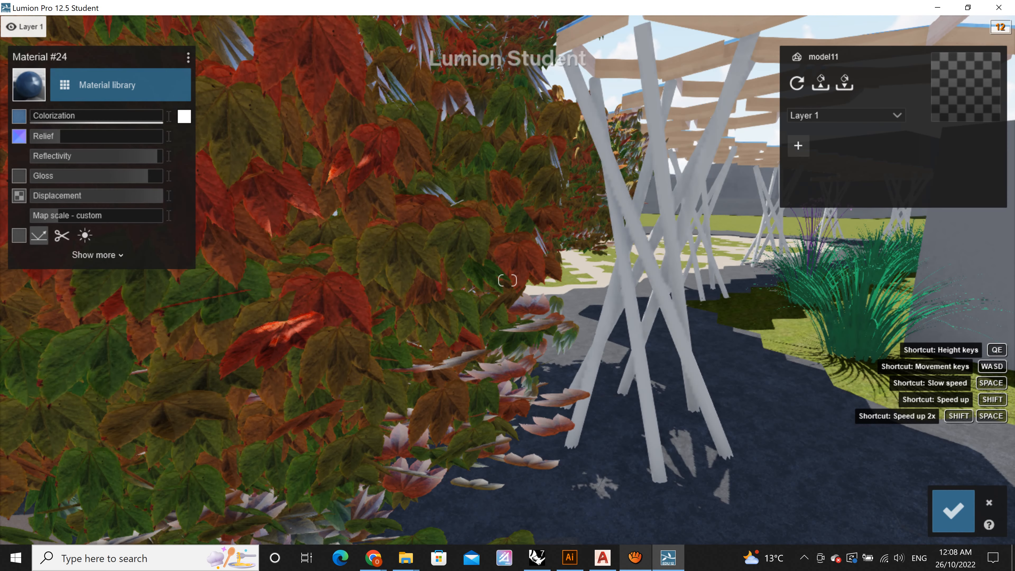
{"action": "key", "text": "w"}
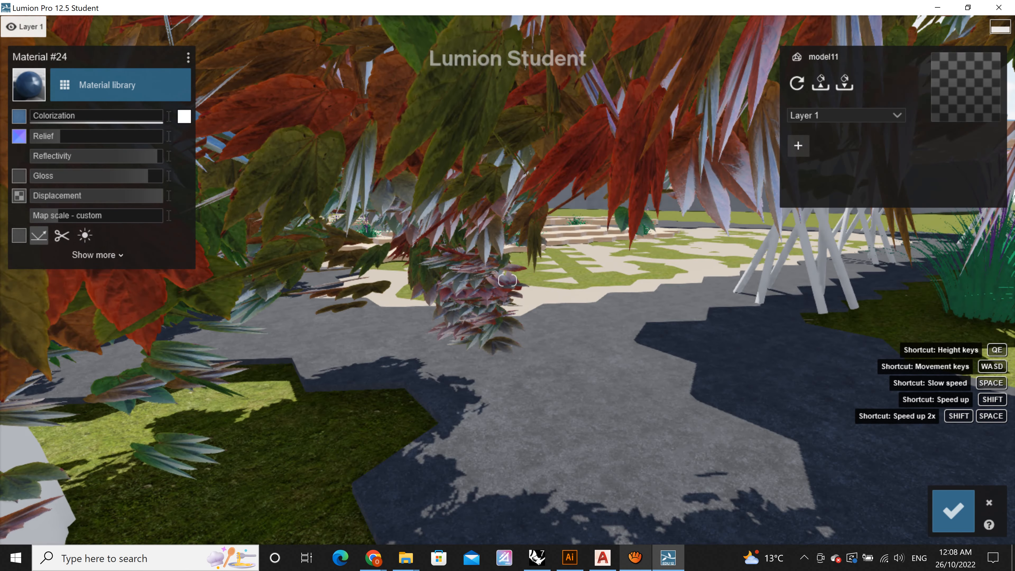
Examine the beige hexagonal ground, its grass patches and the surrounding dark path at close range.
{"action": "key", "text": "w"}
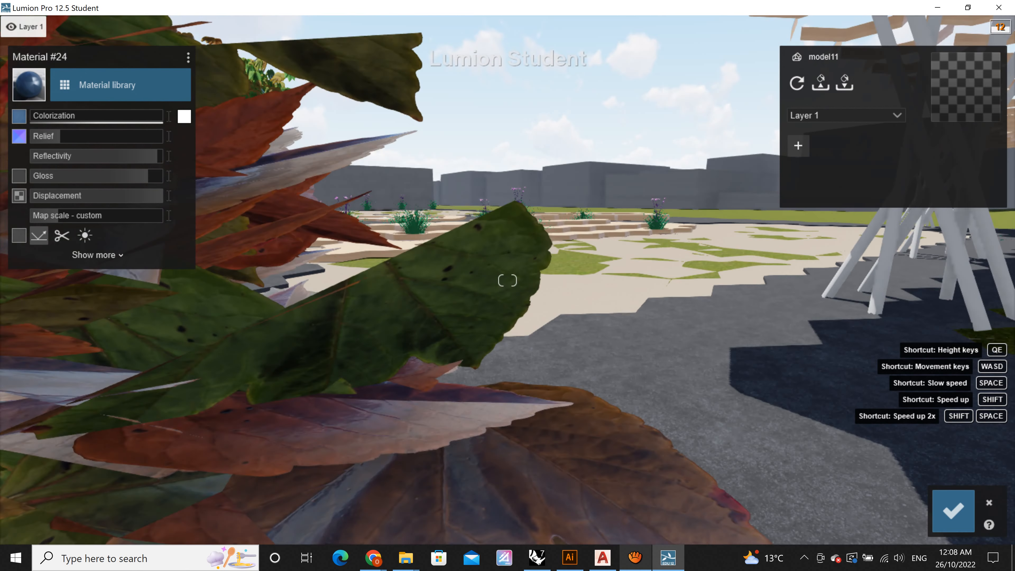
{"action": "key", "text": "w"}
{"action": "key", "text": "s"}
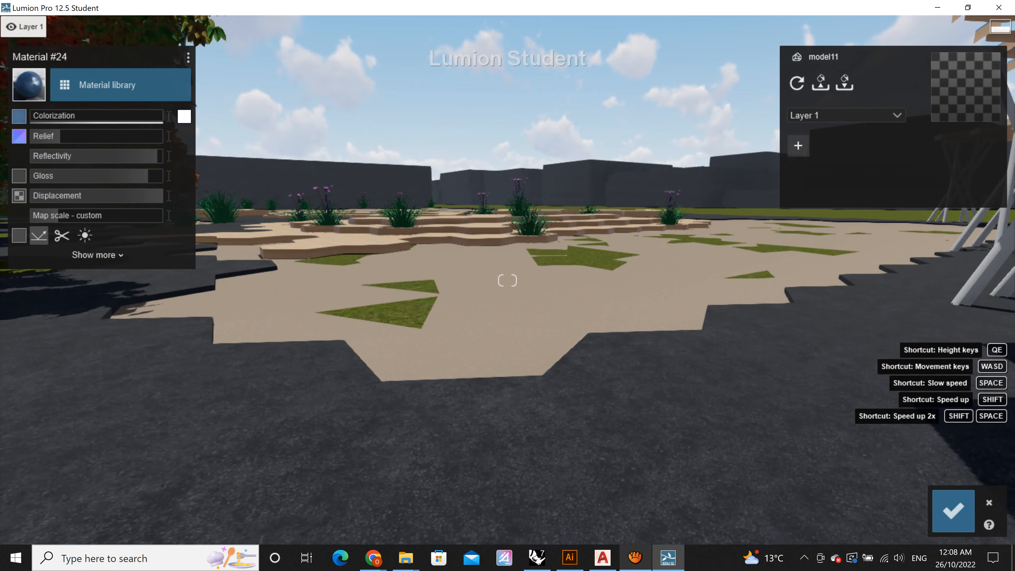
{"action": "key", "text": "w"}
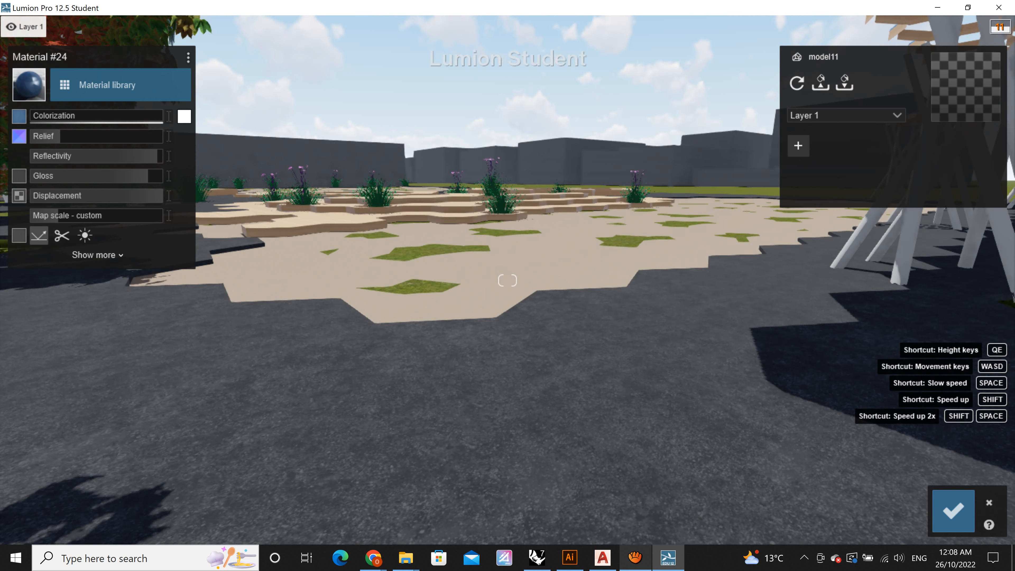
{"action": "key", "text": "w"}
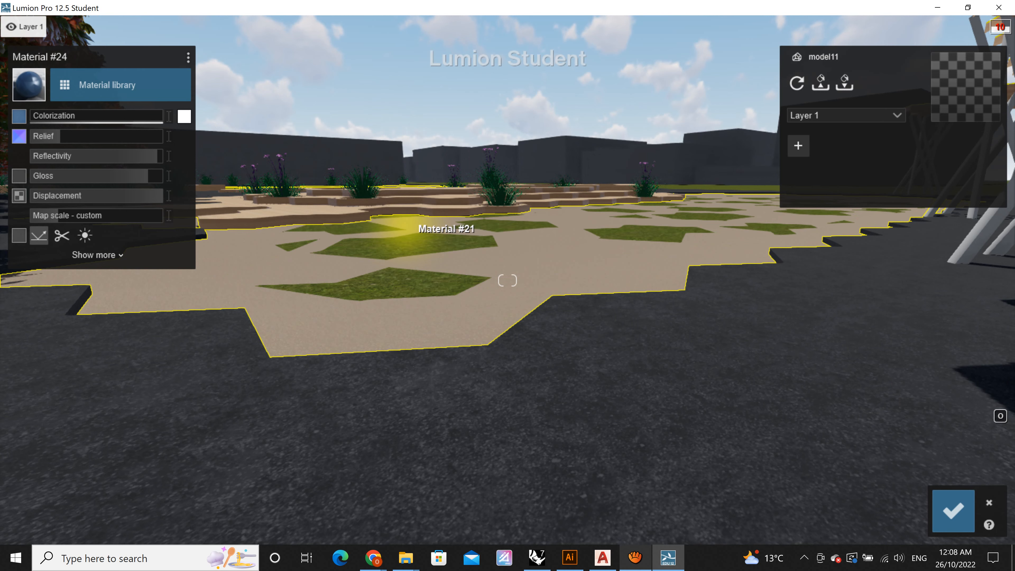
{"action": "right_click", "coordinate": [407, 230]}
{"action": "key", "text": "w"}
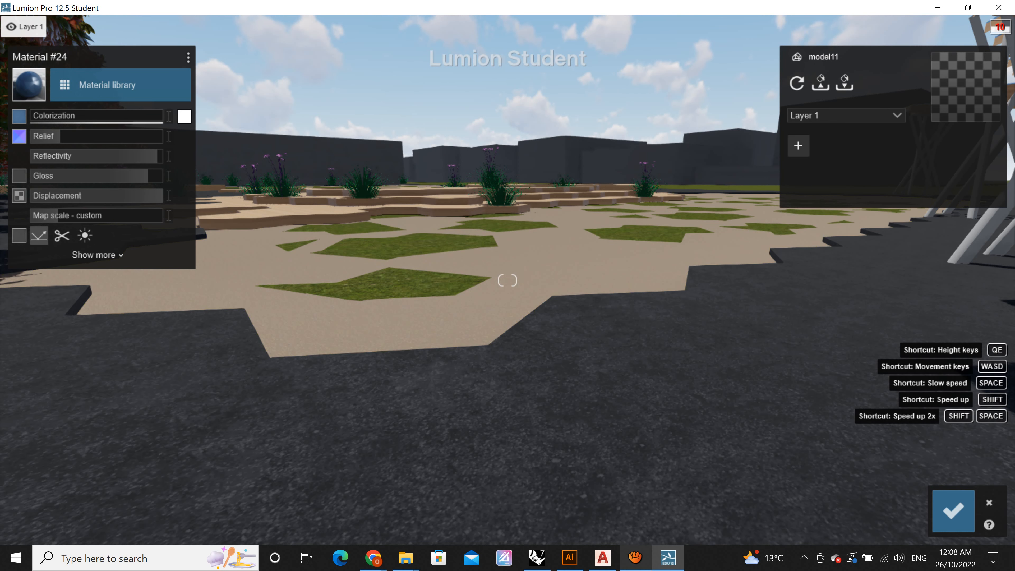
{"action": "right_click_drag", "start_coordinate": [438, 266], "coordinate": [437, 266]}
{"action": "key", "text": "s"}
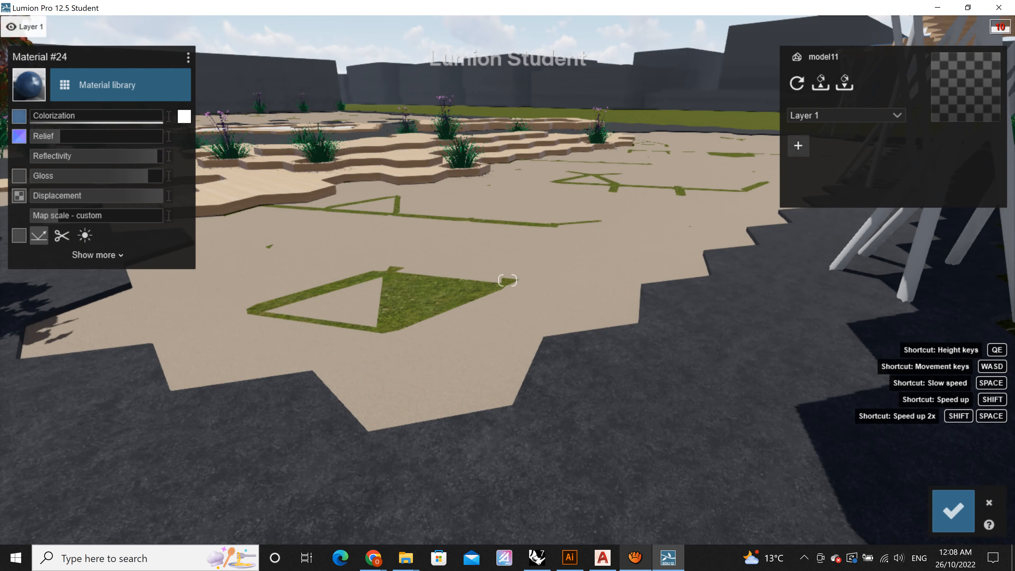
{"action": "key", "text": "s"}
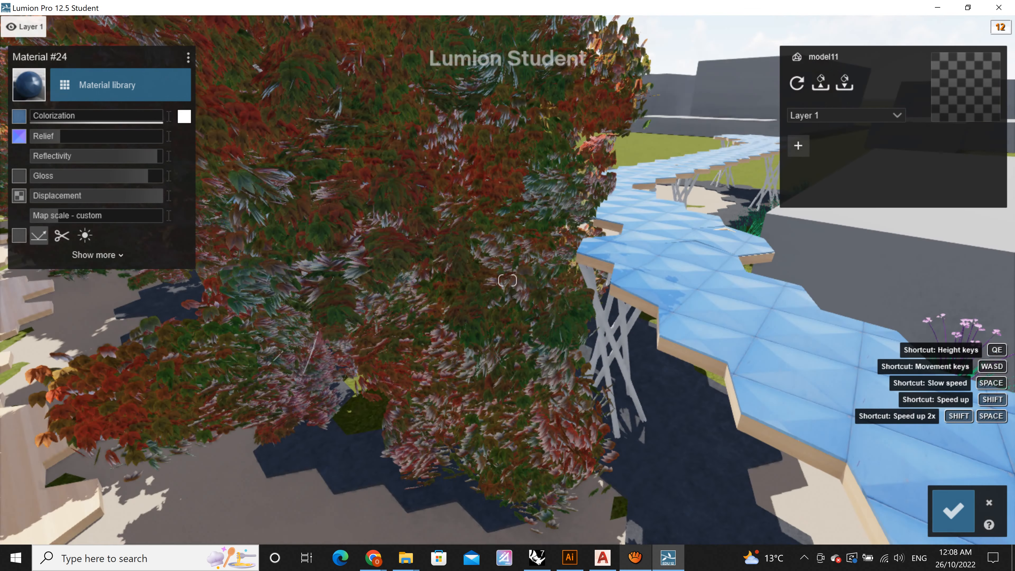
Survey the whole site from above, along the tree row and blue walkway to the timber-edged basins.
{"action": "key", "text": "s"}
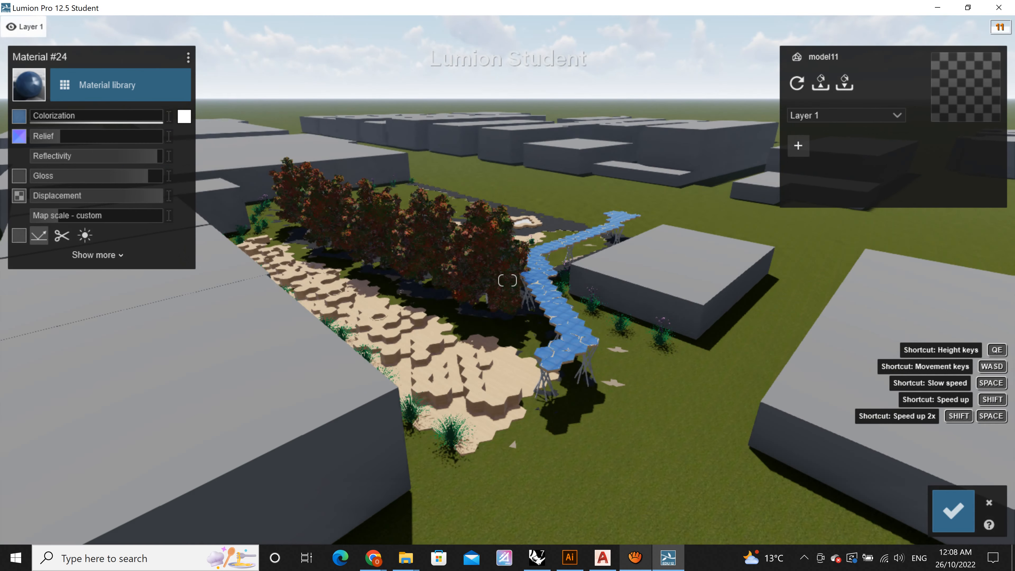
{"action": "key", "text": "s"}
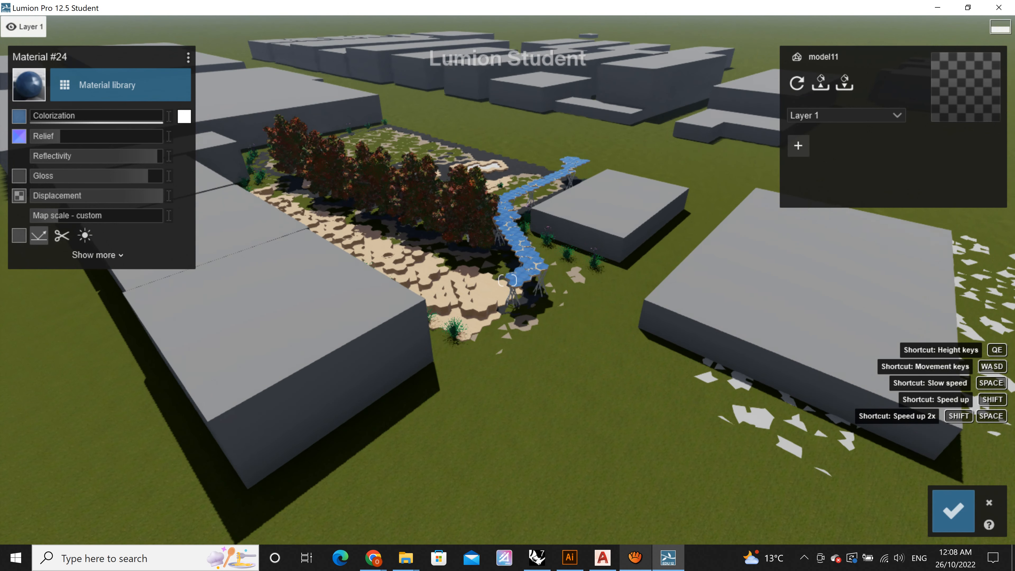
{"action": "key", "text": "w"}
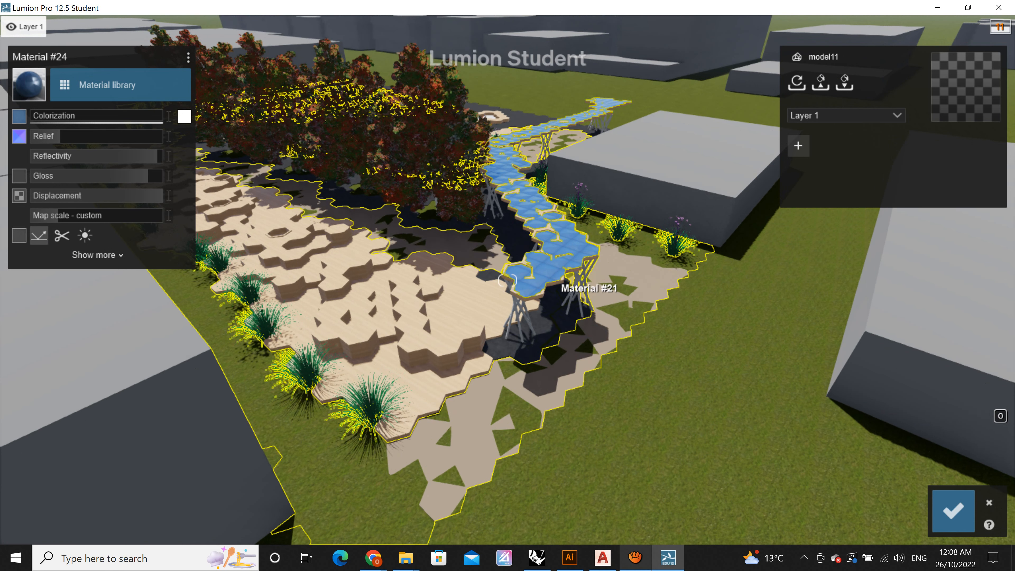
{"action": "right_click_drag", "start_coordinate": [558, 285], "coordinate": [550, 230]}
{"action": "scroll", "coordinate": [550, 229], "scroll_direction": "up", "scroll_amount": 1}
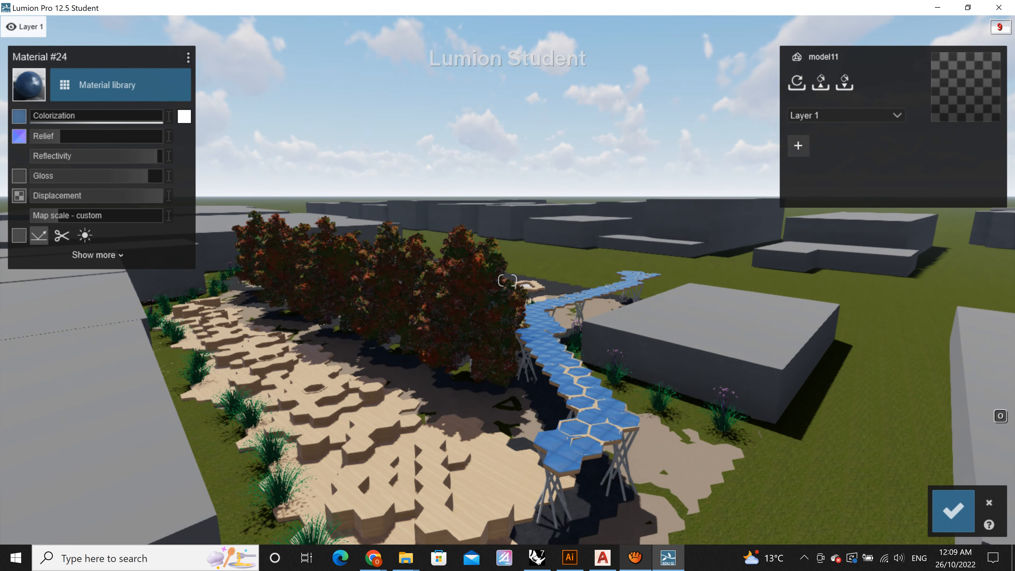
{"action": "right_click_drag", "start_coordinate": [528, 289], "coordinate": [522, 286]}
{"action": "key", "text": "w"}
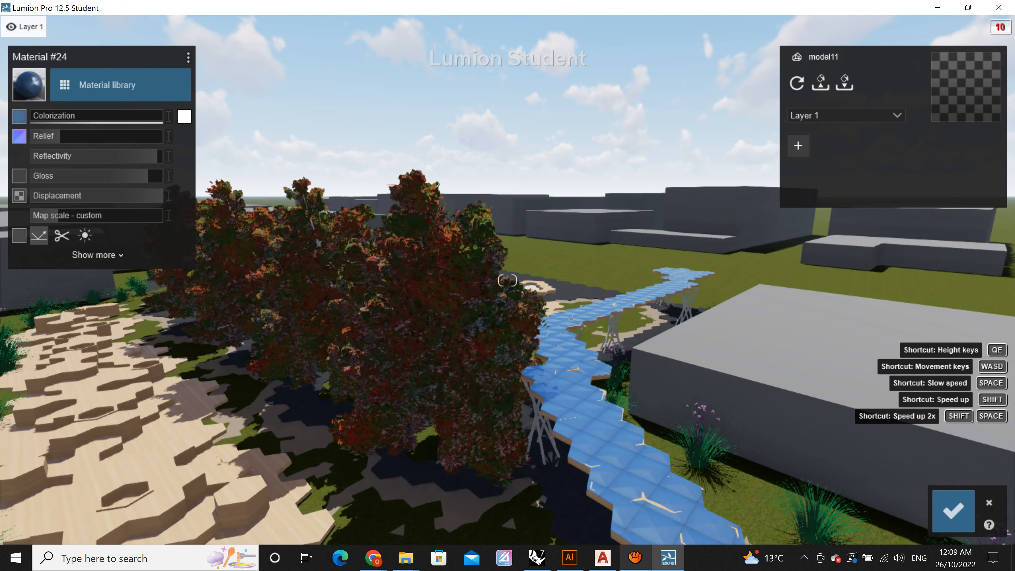
{"action": "key", "text": "w"}
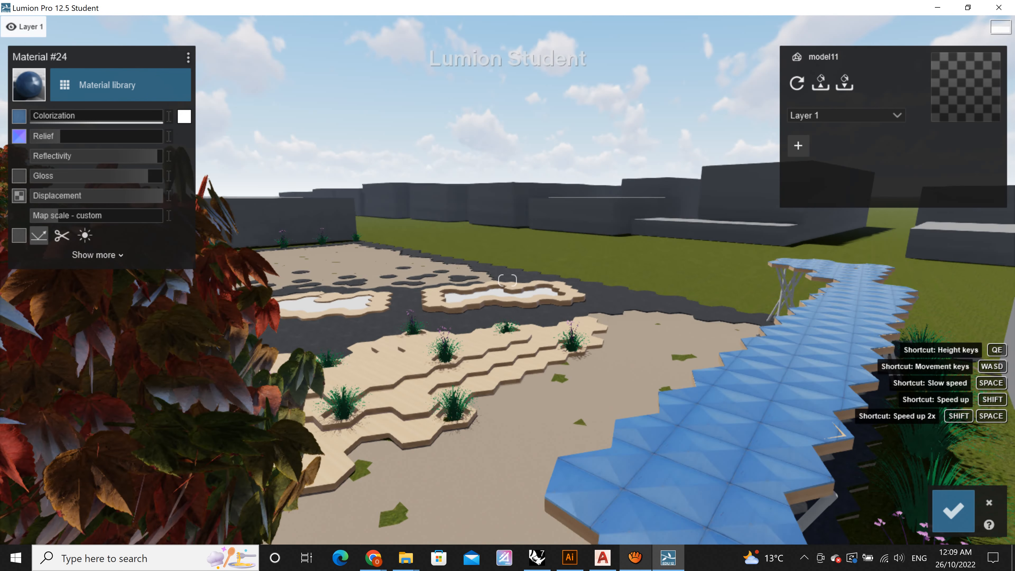
{"action": "key", "text": "w"}
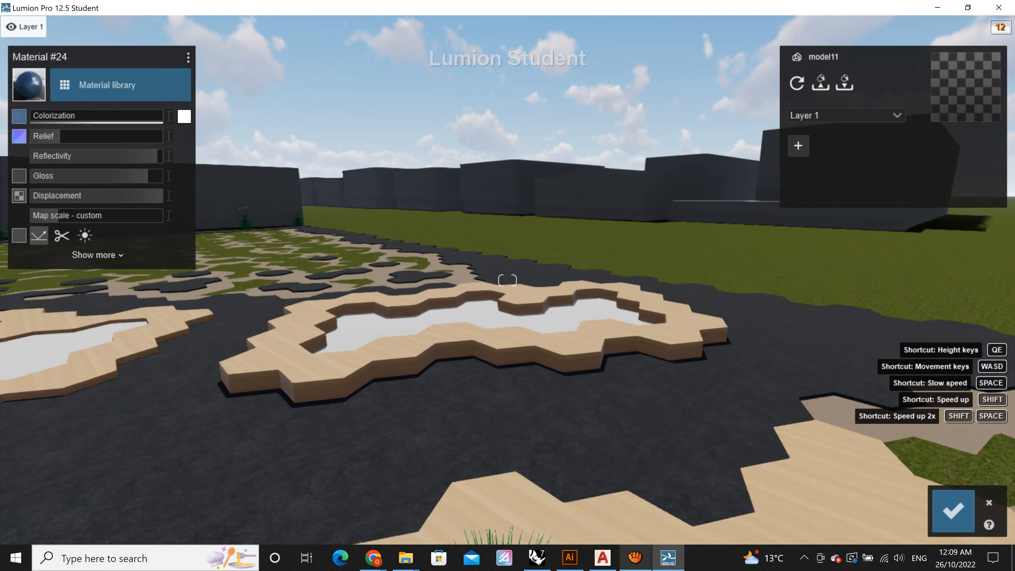
Apply the Waterfall material to the white surfaces inside the timber-edged hexagonal basins.
{"action": "right_click_drag", "start_coordinate": [507, 281], "coordinate": [140, 275]}
{"action": "right_click_drag", "start_coordinate": [507, 280], "coordinate": [471, 335]}
{"action": "key", "text": "w"}
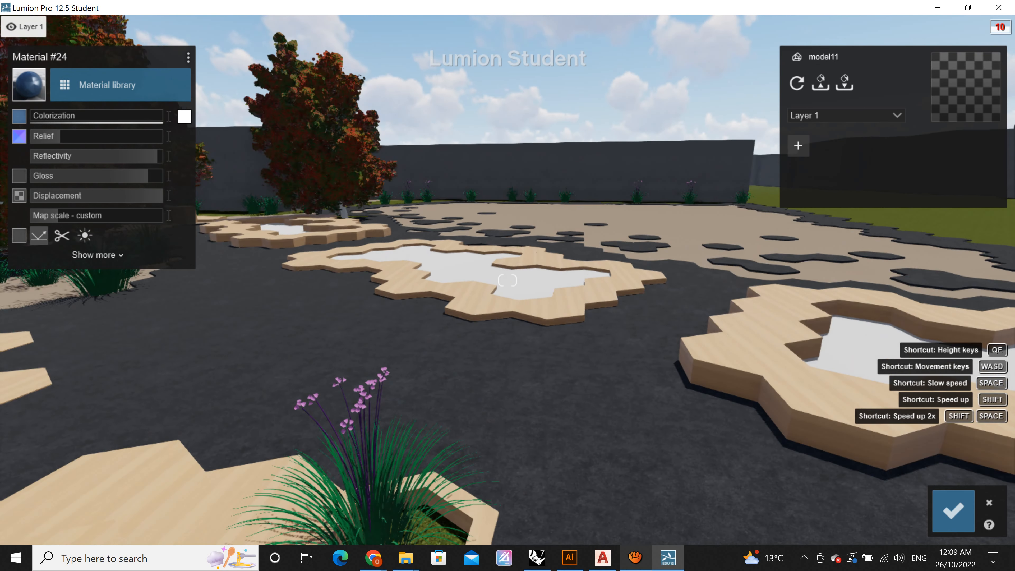
{"action": "key", "text": "w"}
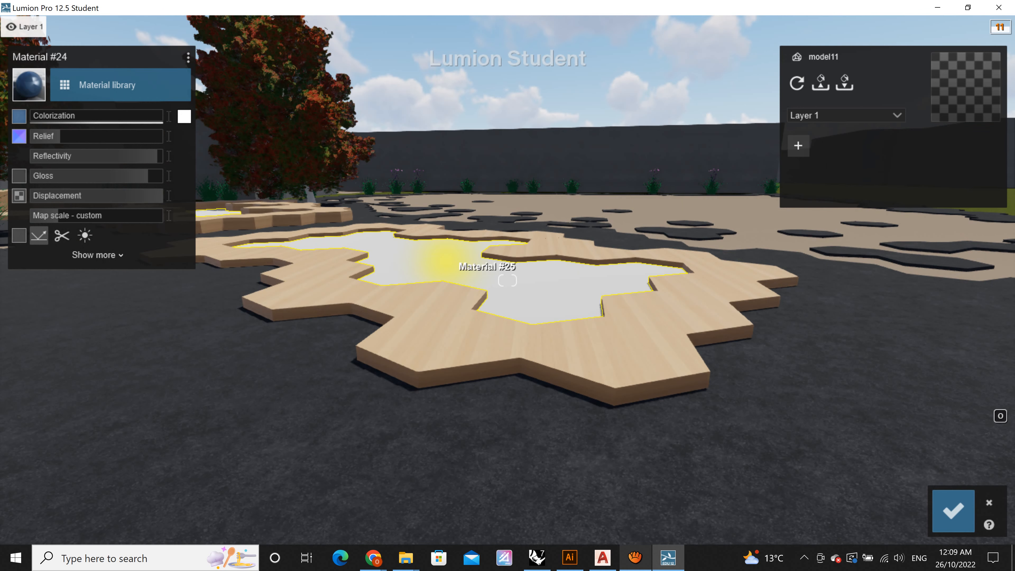
{"action": "left_click", "coordinate": [445, 260]}
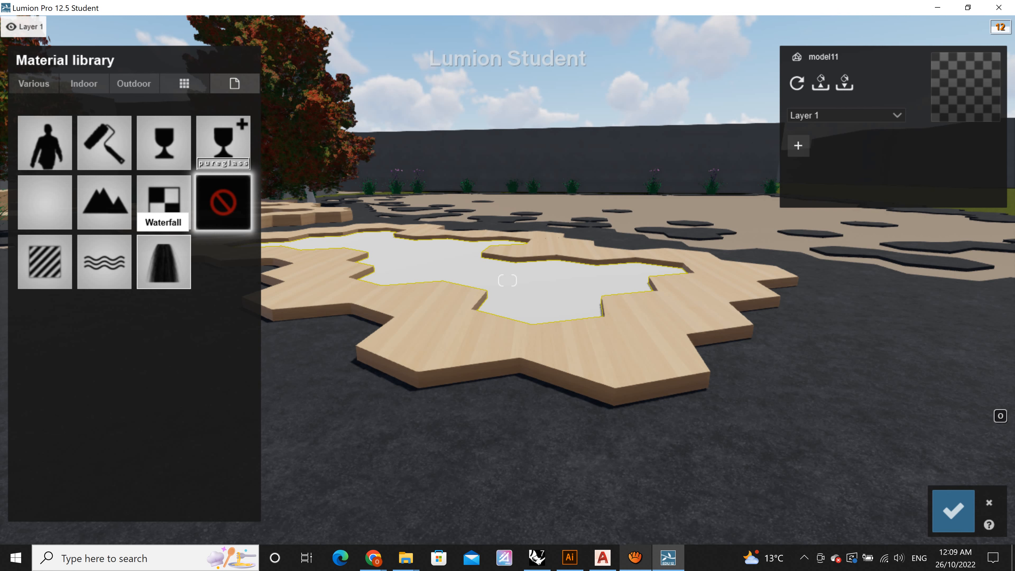
{"action": "left_click", "coordinate": [164, 258]}
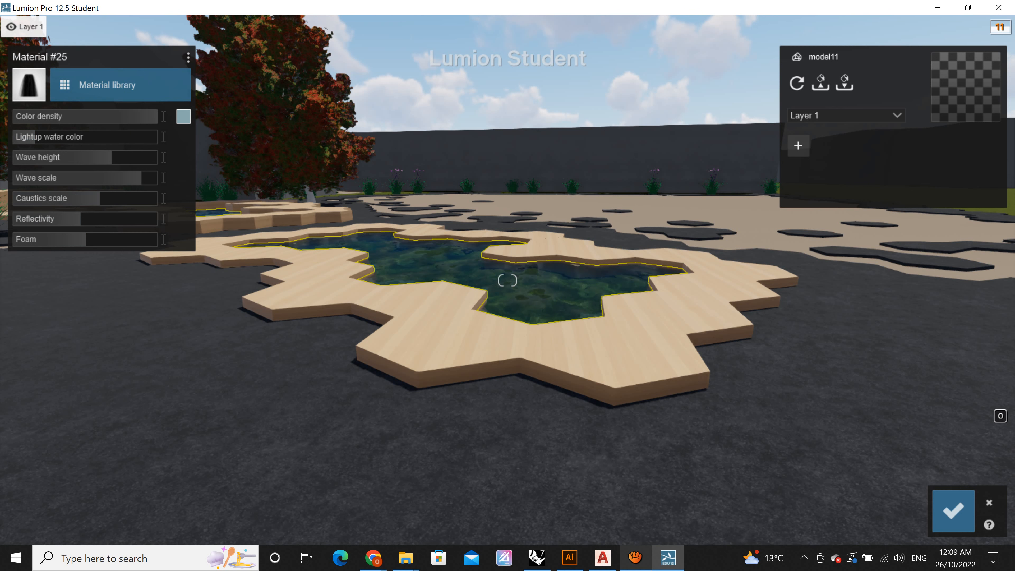
Try the Water material on the basin surfaces and return to Waterfall.
{"action": "left_click", "coordinate": [107, 84]}
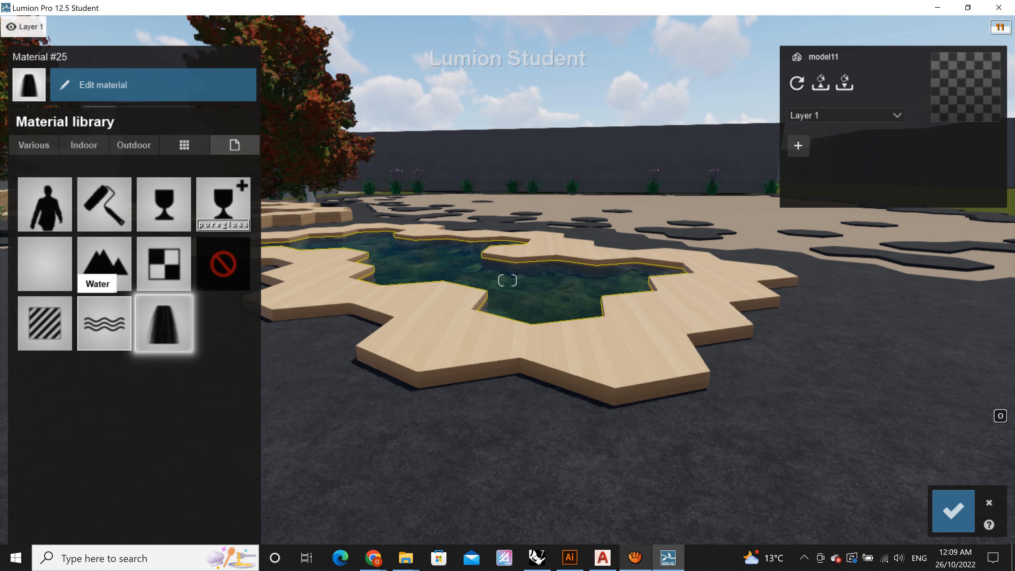
{"action": "left_click", "coordinate": [104, 323]}
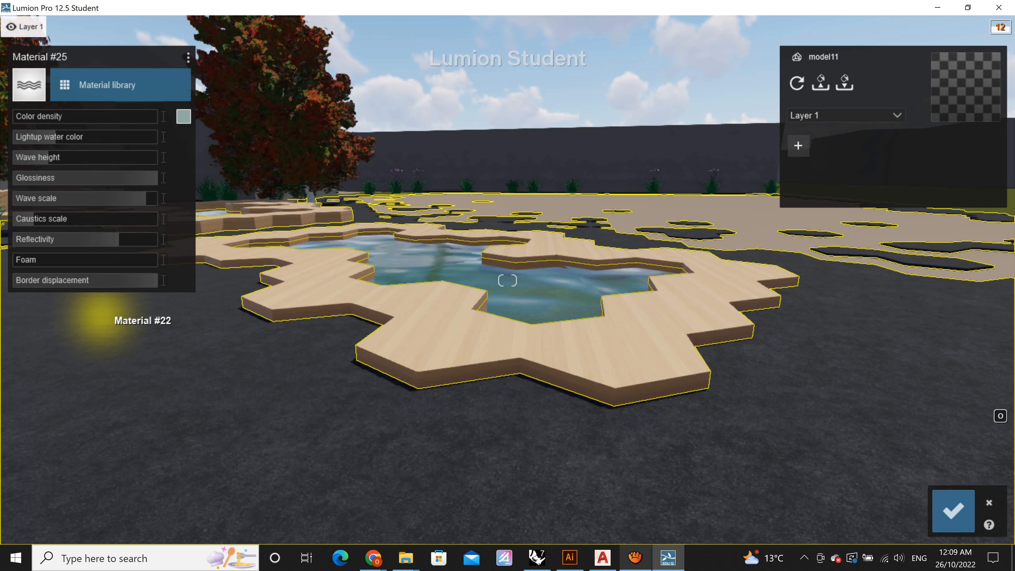
{"action": "mouse_move", "coordinate": [25, 28]}
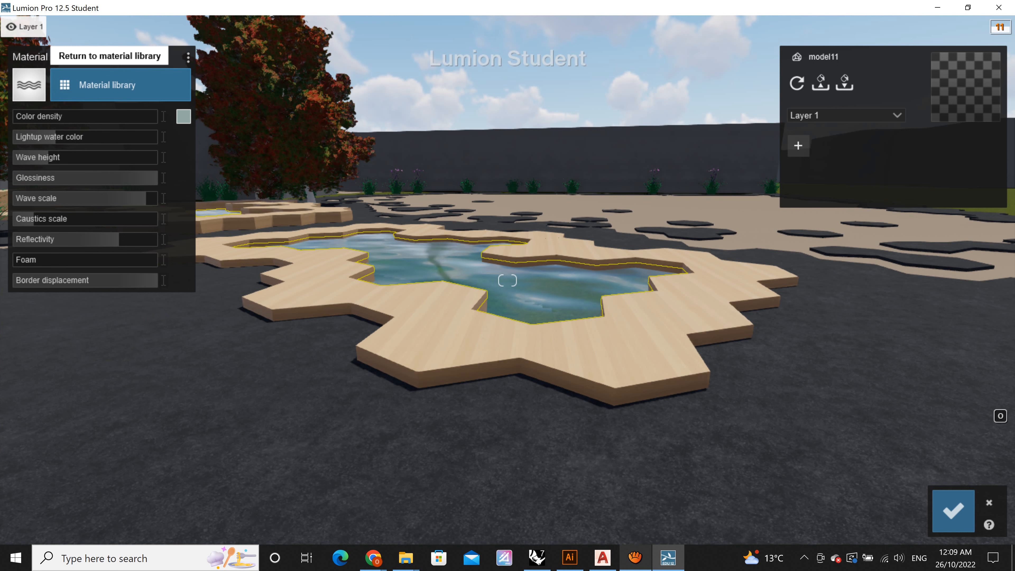
{"action": "left_click", "coordinate": [110, 85]}
{"action": "left_click", "coordinate": [163, 323]}
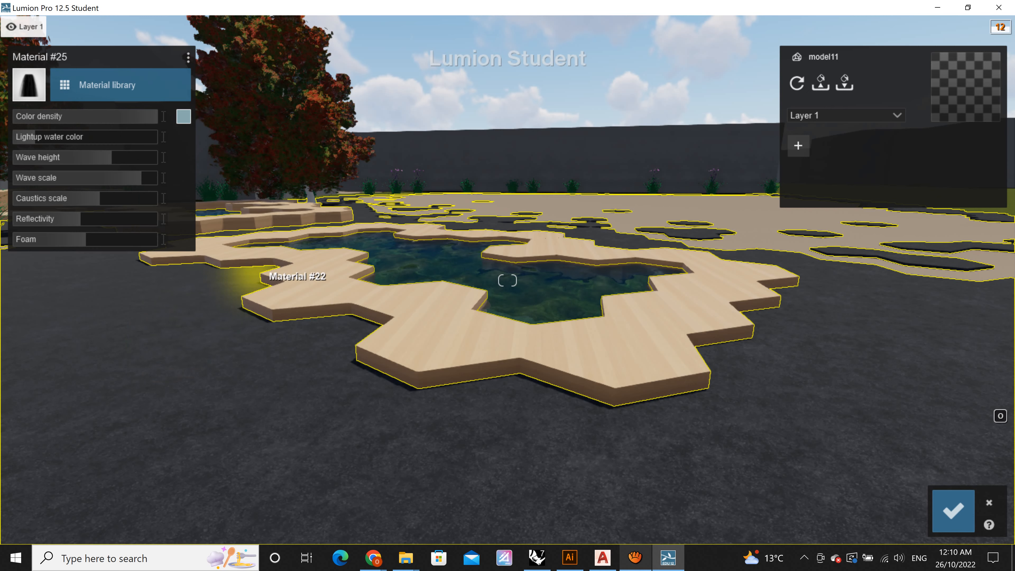
Examine the water basins and planted timber platforms, and the trees and supports beside the elevated walkway.
{"action": "scroll", "coordinate": [507, 280], "scroll_direction": "down", "scroll_amount": 10}
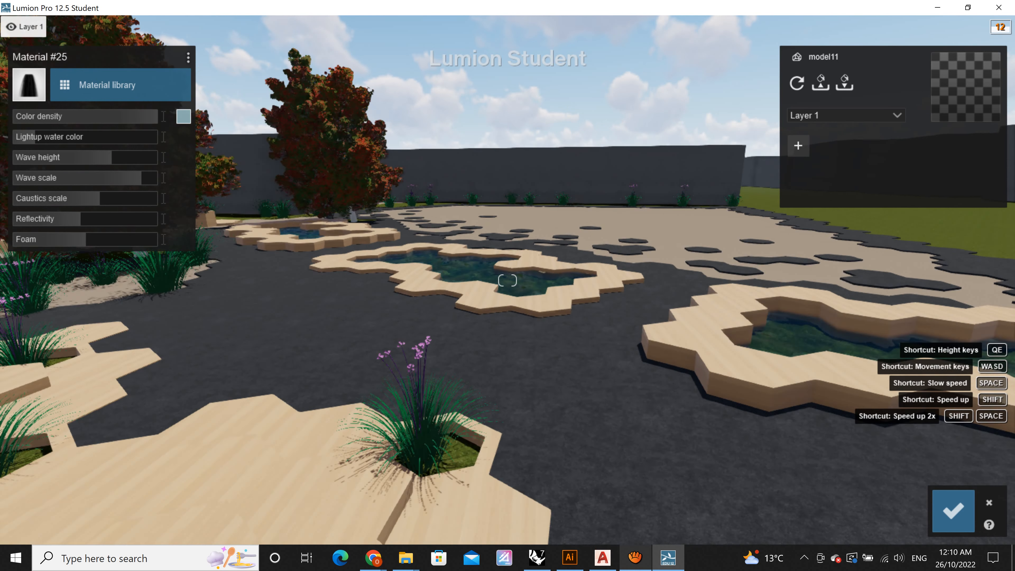
{"action": "scroll", "coordinate": [607, 390], "scroll_direction": "down", "scroll_amount": 3}
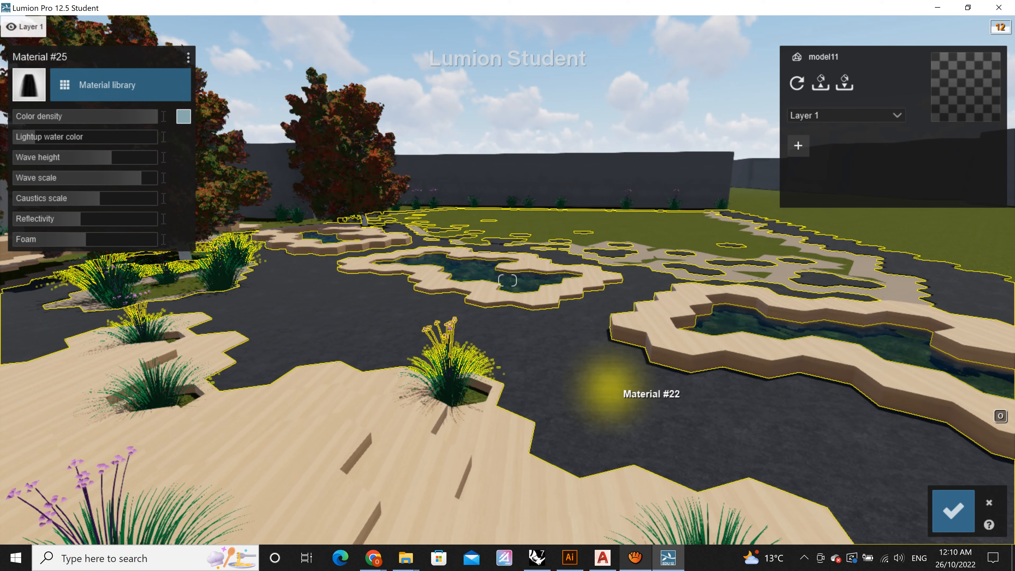
{"action": "right_click_drag", "start_coordinate": [607, 390], "coordinate": [551, 392]}
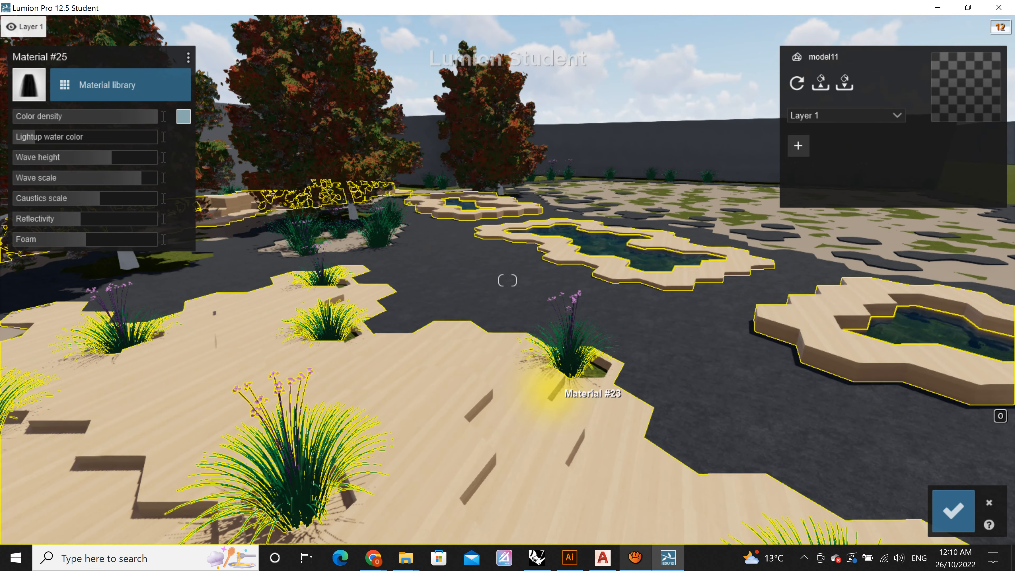
{"action": "right_click_drag", "start_coordinate": [755, 390], "coordinate": [307, 307]}
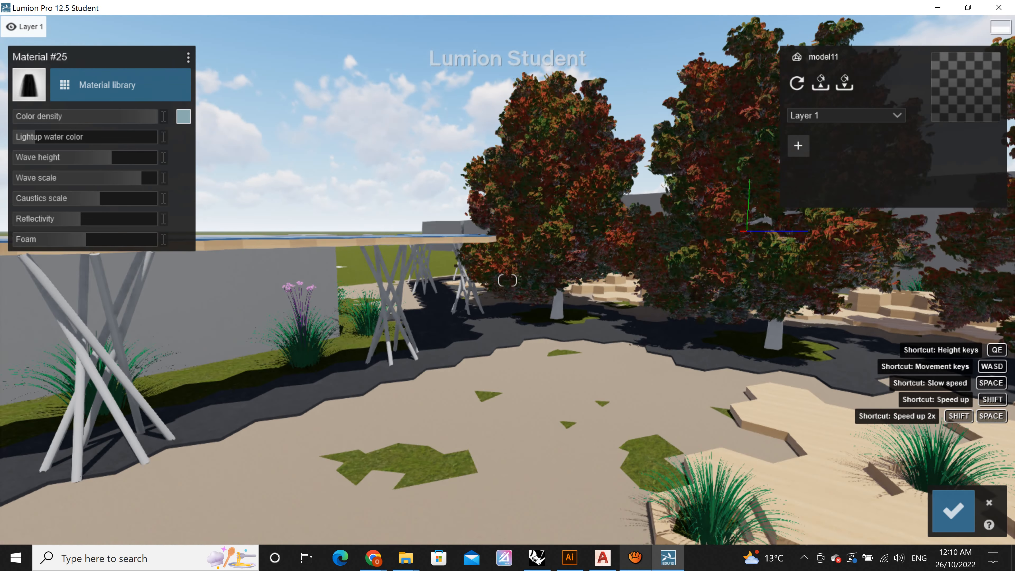
{"action": "key", "text": "w"}
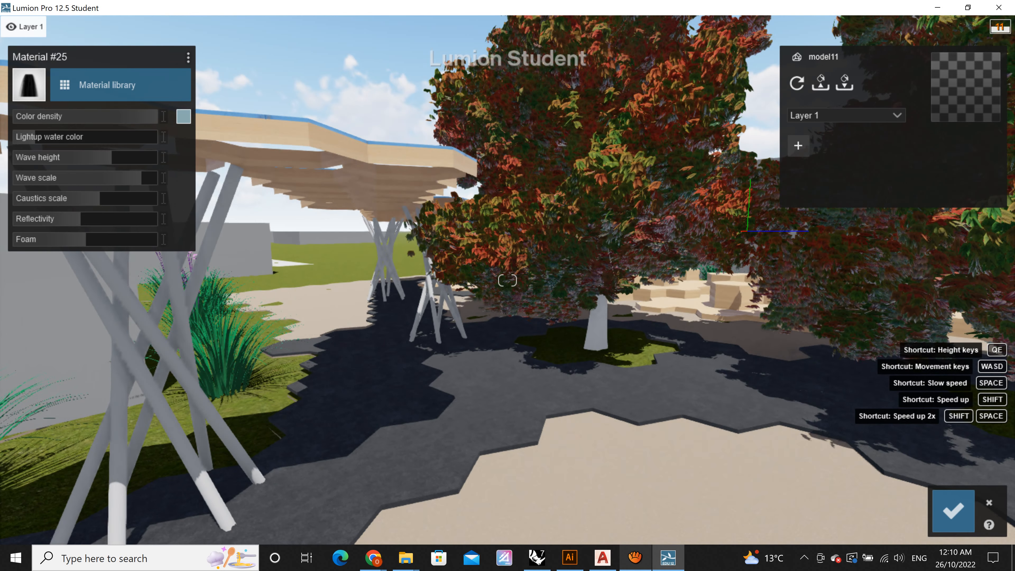
{"action": "key", "text": "s"}
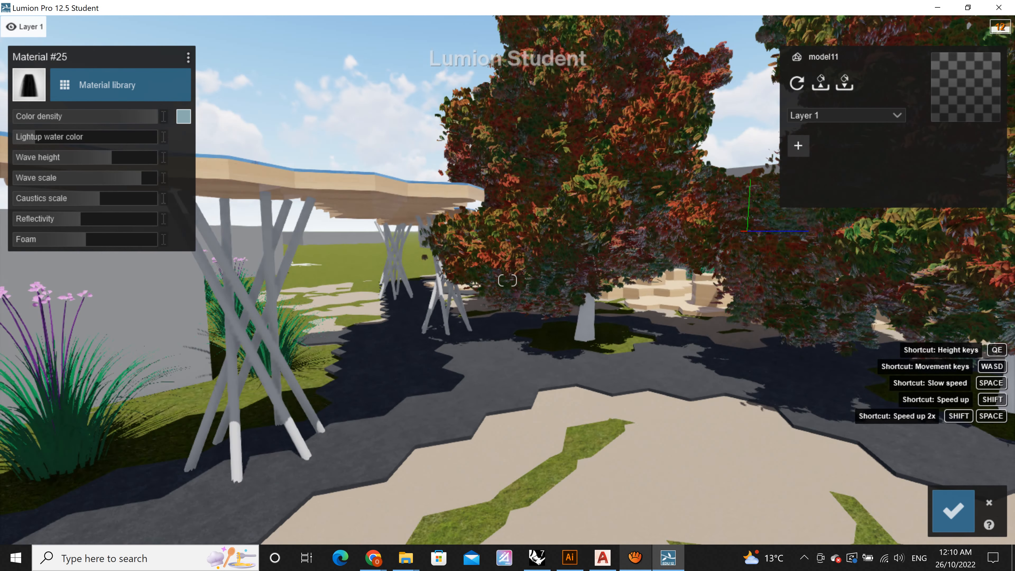
{"action": "key", "text": "w"}
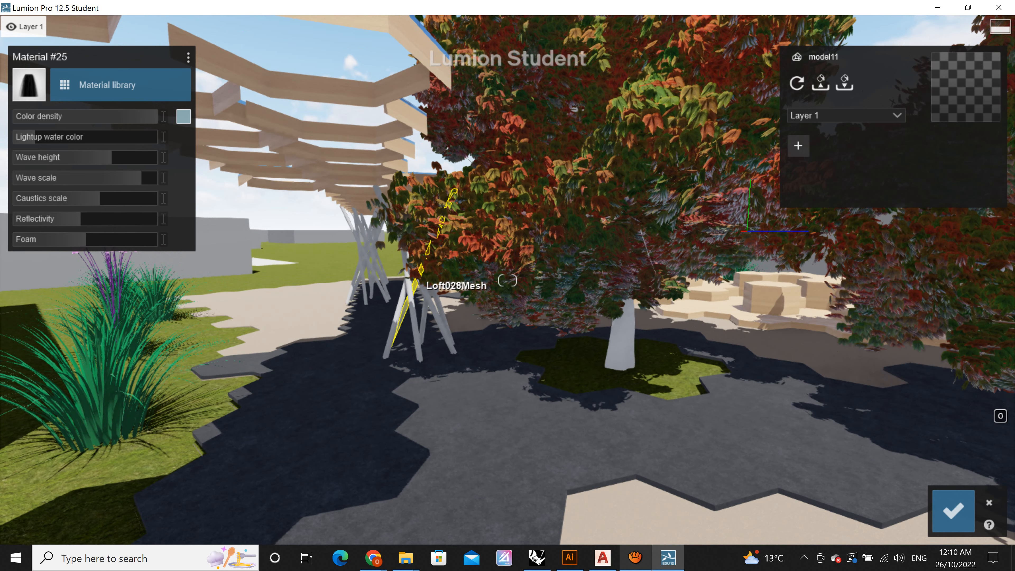
Apply a plain light wood from the outdoor wood materials to the white tree trunk.
{"action": "left_click", "coordinate": [415, 310]}
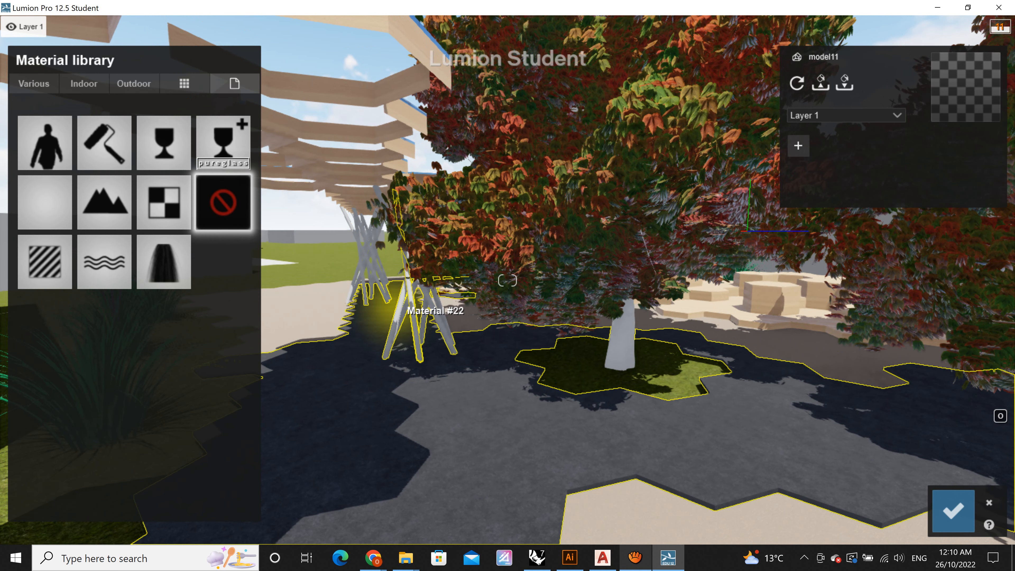
{"action": "key", "text": "w"}
{"action": "key", "text": "w"}
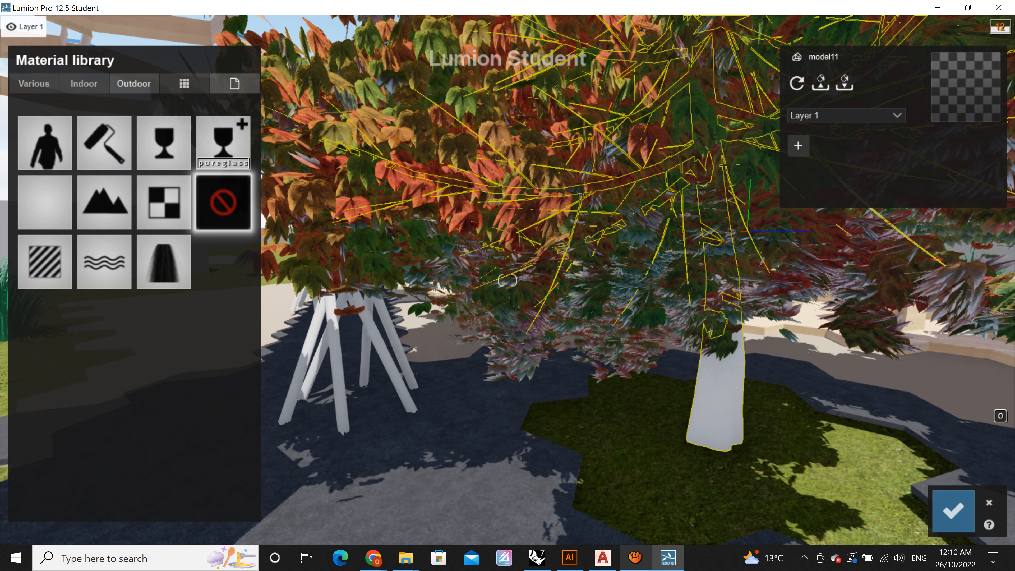
{"action": "left_click", "coordinate": [134, 83]}
{"action": "left_click", "coordinate": [136, 159]}
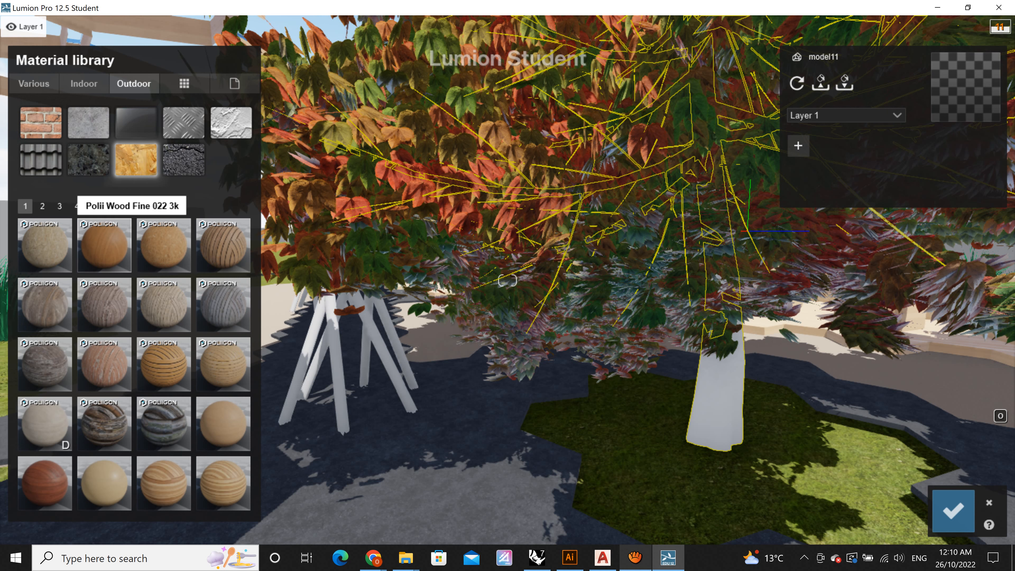
{"action": "left_click", "coordinate": [104, 483]}
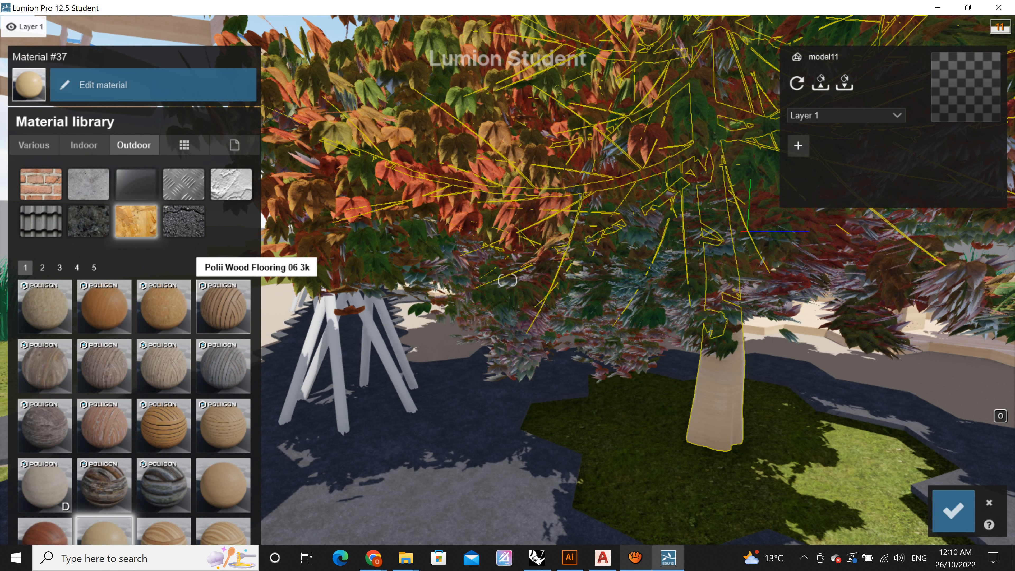
Try a plain light wood, dark Wood 028 1024 and Wood 027 1024 from the outdoor wood materials on the tree trunk.
{"action": "left_click", "coordinate": [60, 268]}
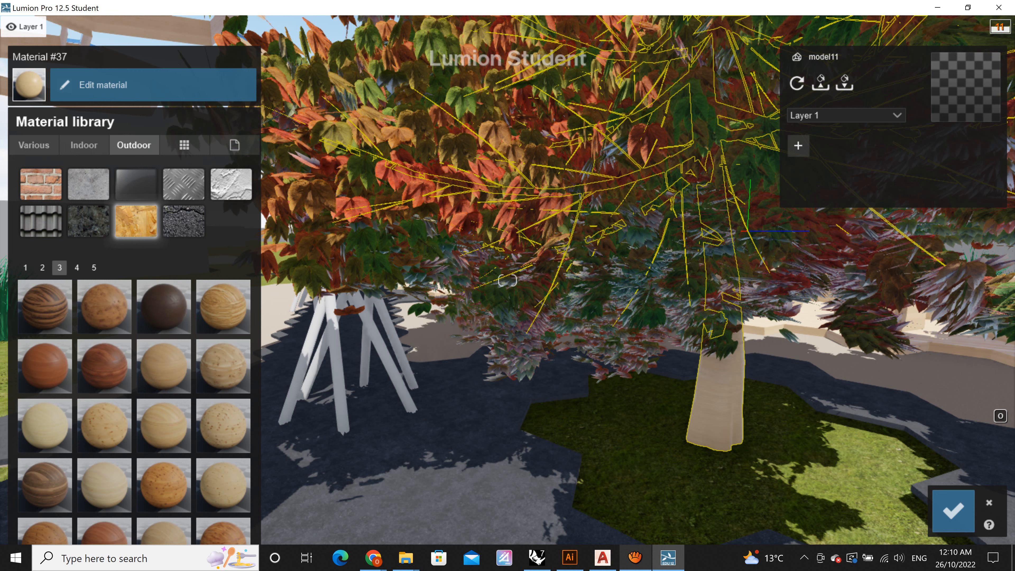
{"action": "left_click", "coordinate": [94, 267]}
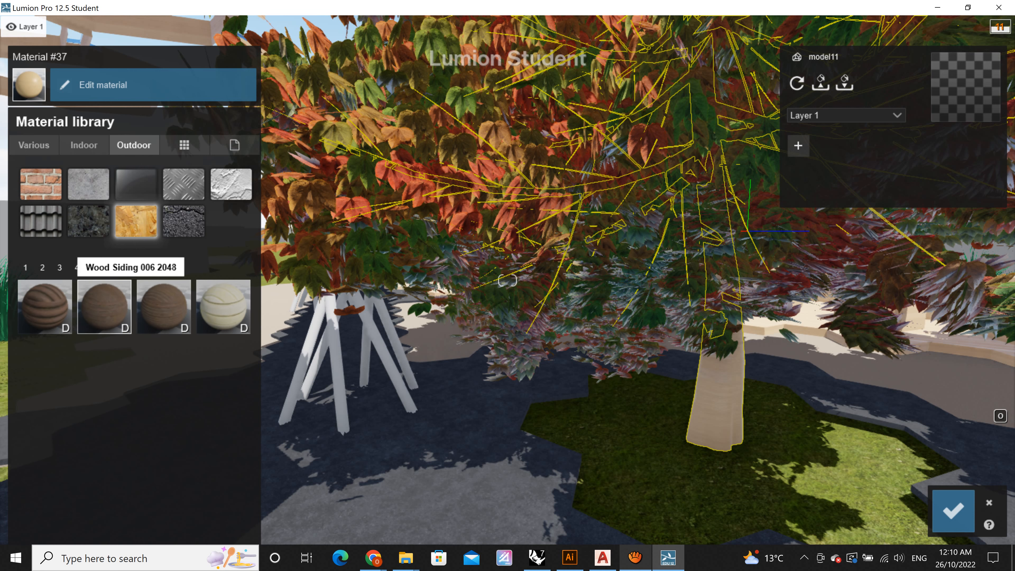
{"action": "left_click", "coordinate": [76, 267]}
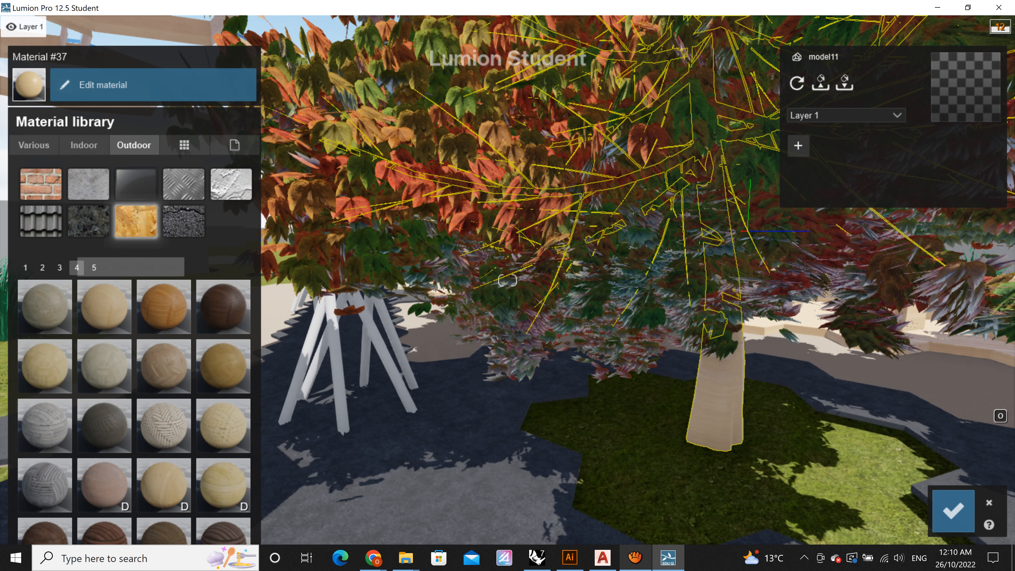
{"action": "left_click", "coordinate": [94, 267]}
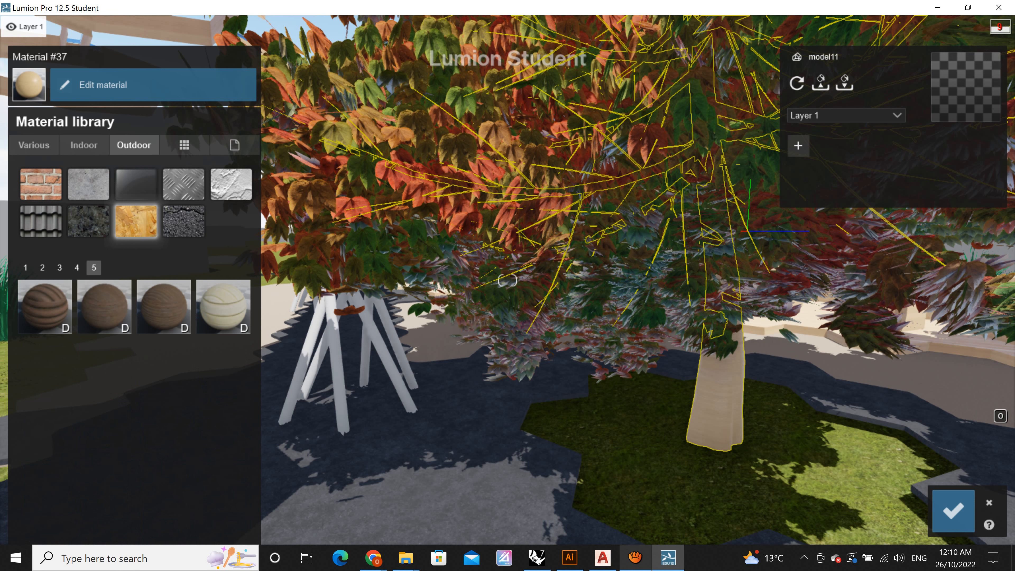
{"action": "left_click", "coordinate": [77, 267]}
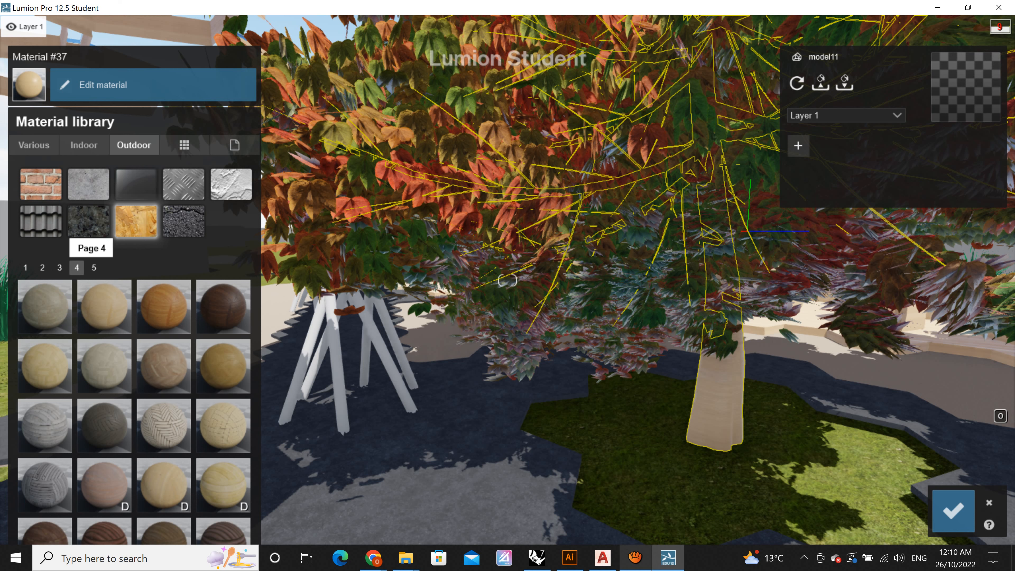
{"action": "left_click", "coordinate": [59, 267]}
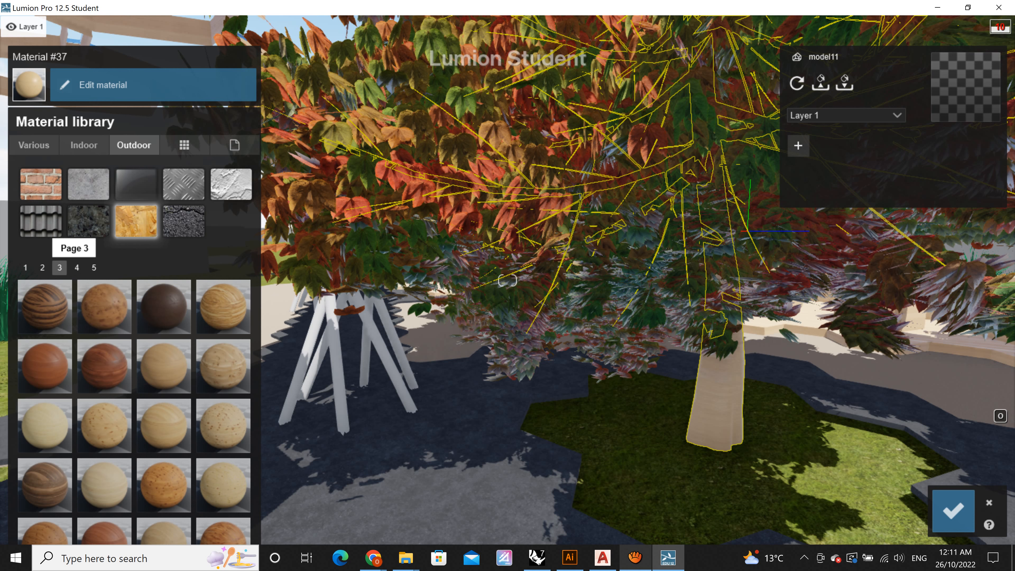
{"action": "left_click", "coordinate": [163, 366]}
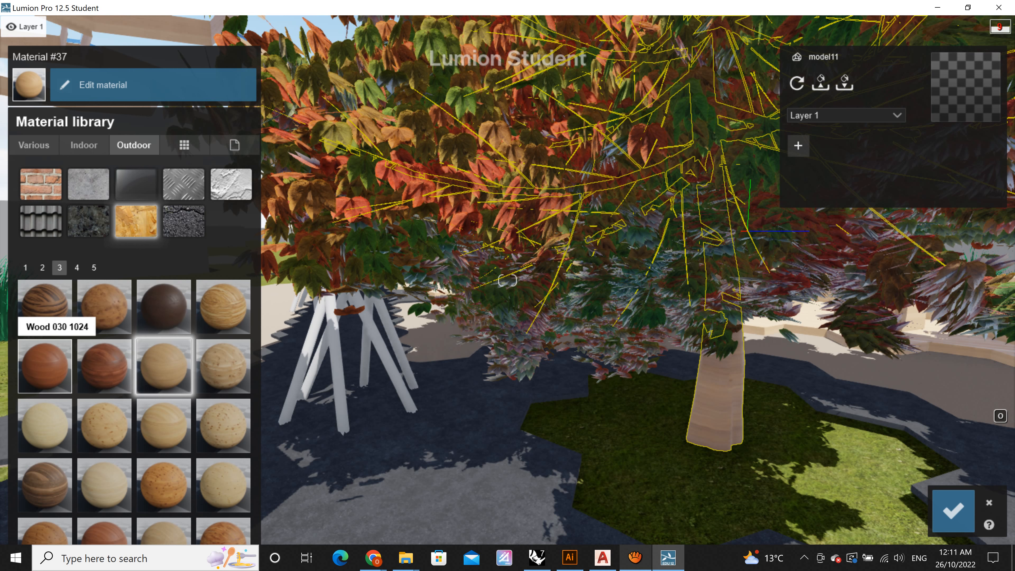
{"action": "left_click", "coordinate": [163, 307]}
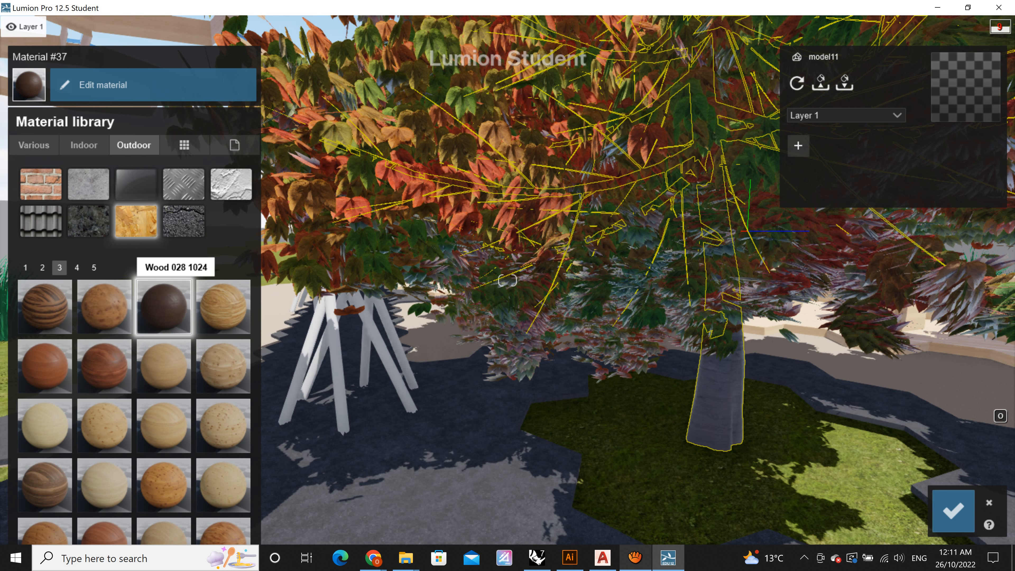
{"action": "left_click", "coordinate": [104, 307]}
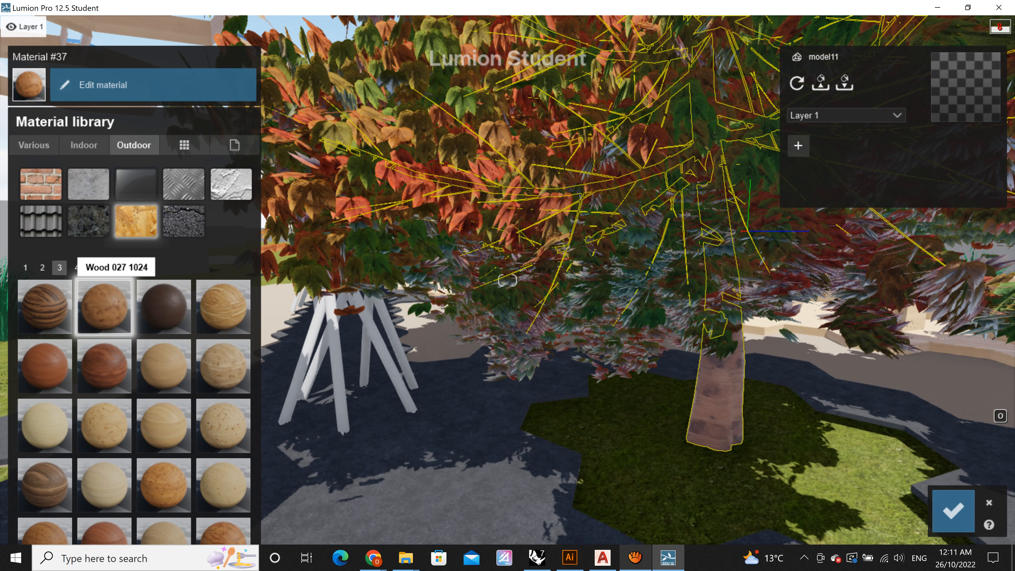
Try Wood 006 1024 and a banded wood on the tree trunk, then apply the plain medium-brown wood.
{"action": "left_click", "coordinate": [42, 267]}
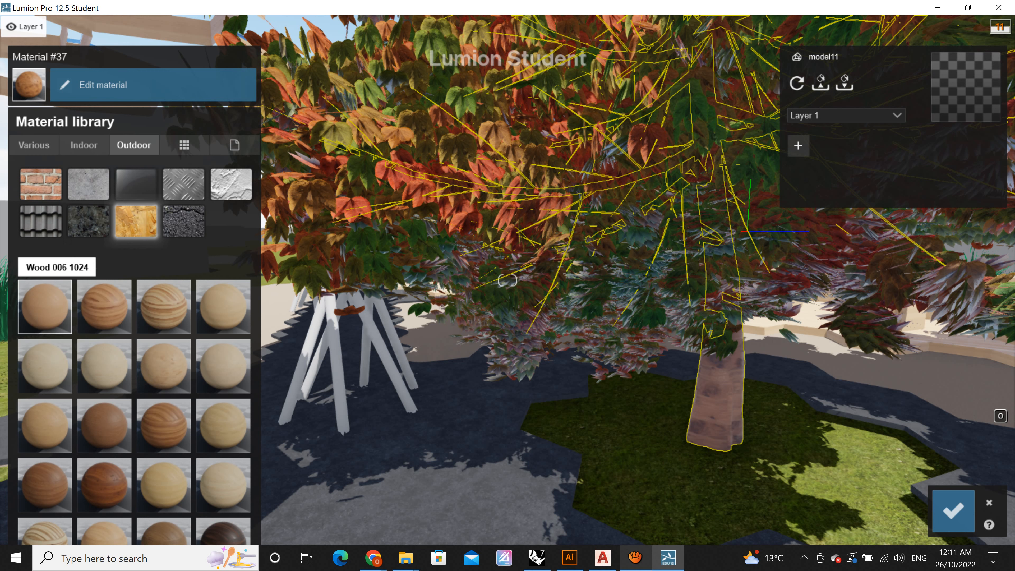
{"action": "left_click", "coordinate": [44, 306]}
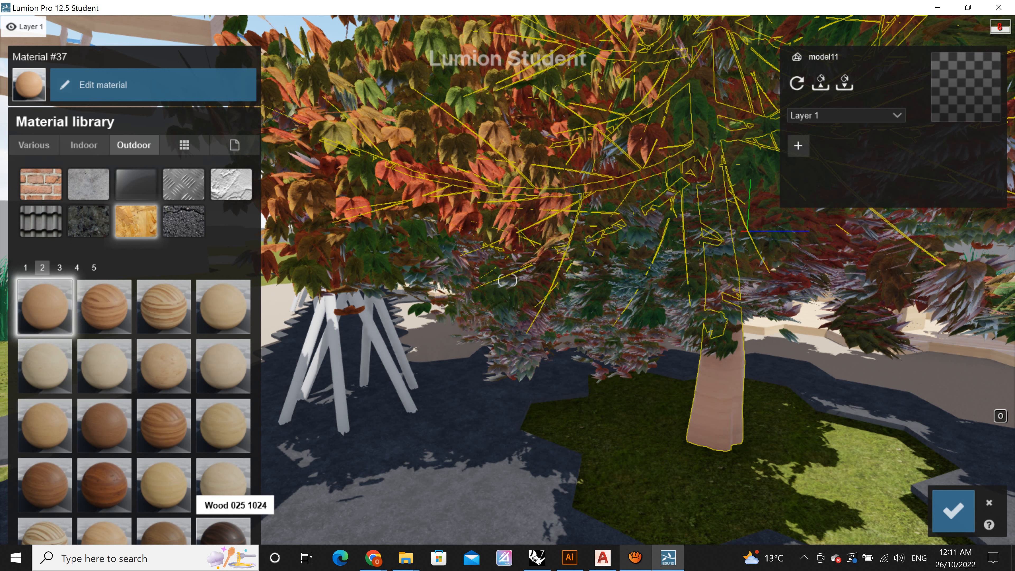
{"action": "left_click", "coordinate": [223, 531]}
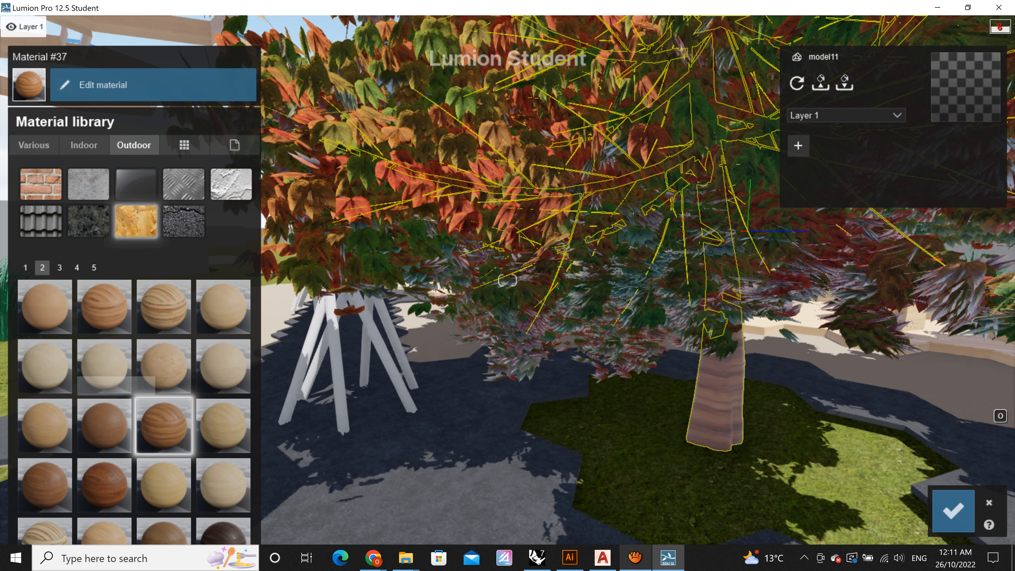
{"action": "left_click", "coordinate": [104, 425]}
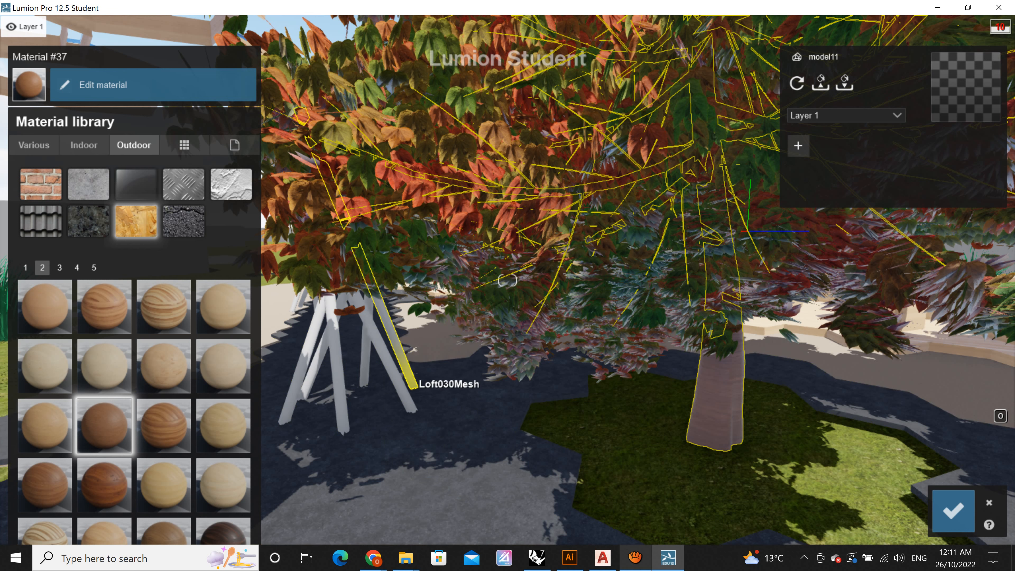
Apply the outdoor wood material Wood 006 1024 to the front white support post (Loft026Mesh) of the elevated walkway.
{"action": "left_click", "coordinate": [451, 340]}
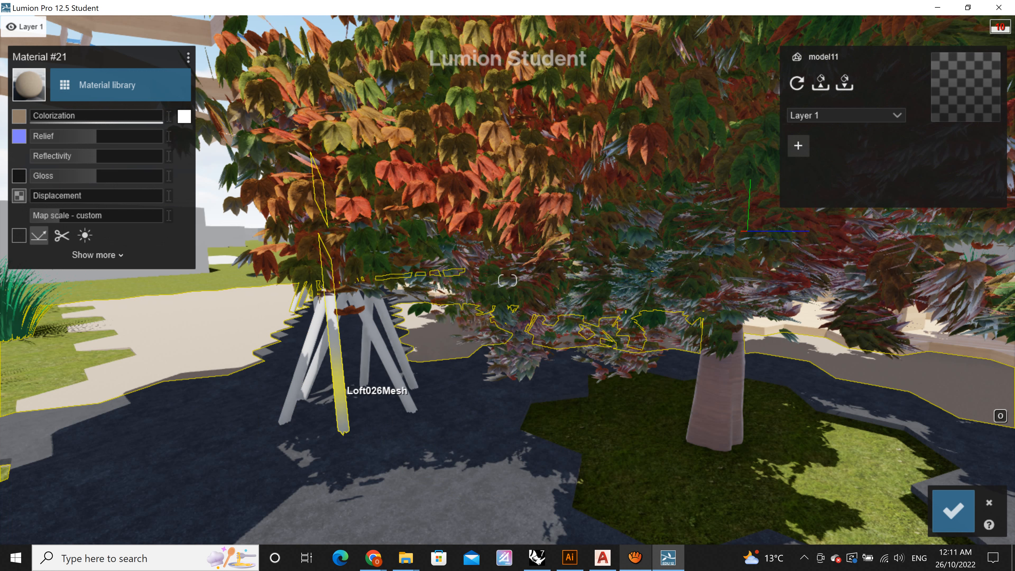
{"action": "left_click", "coordinate": [337, 388]}
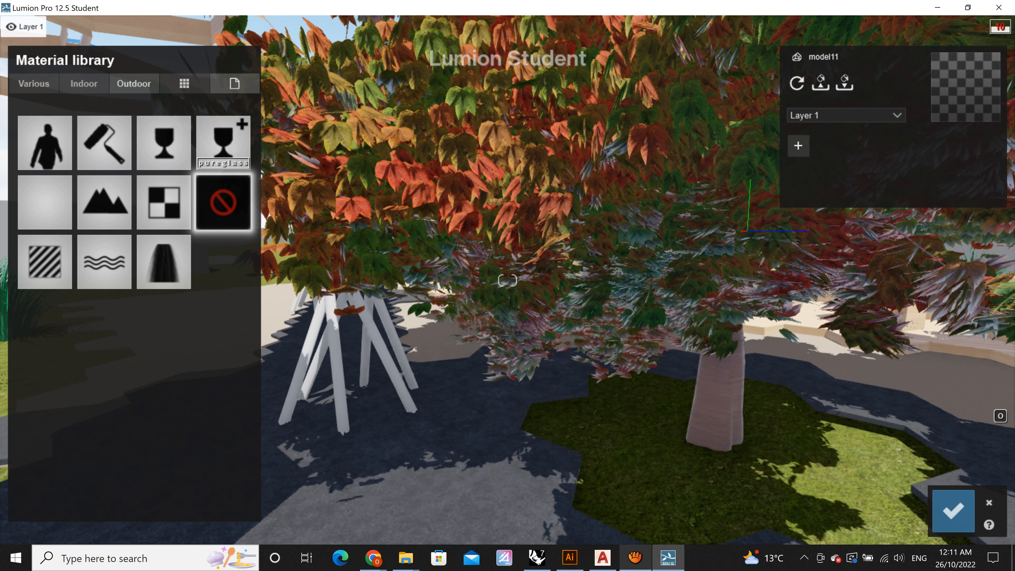
{"action": "left_click", "coordinate": [134, 83]}
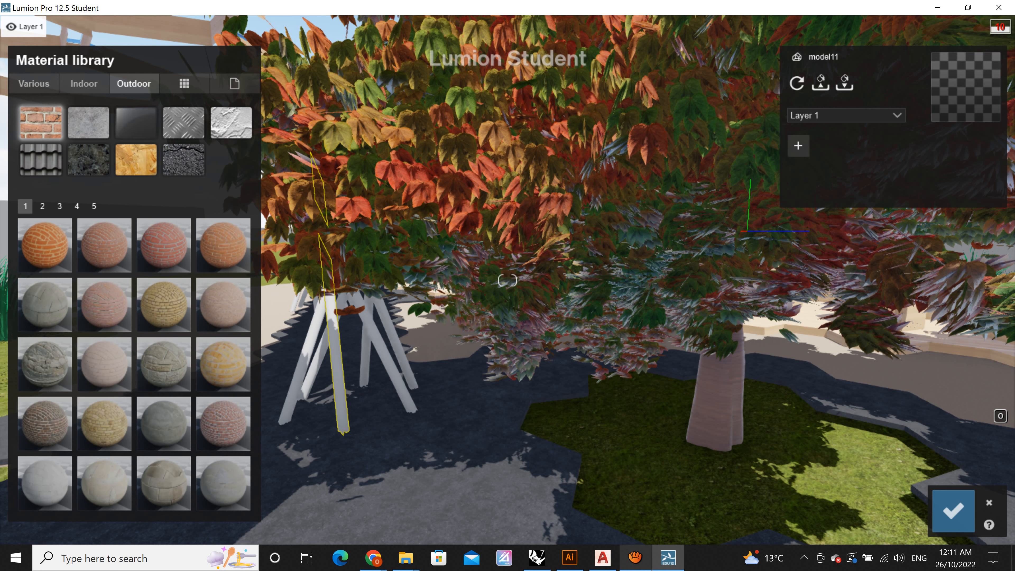
{"action": "left_click", "coordinate": [136, 159]}
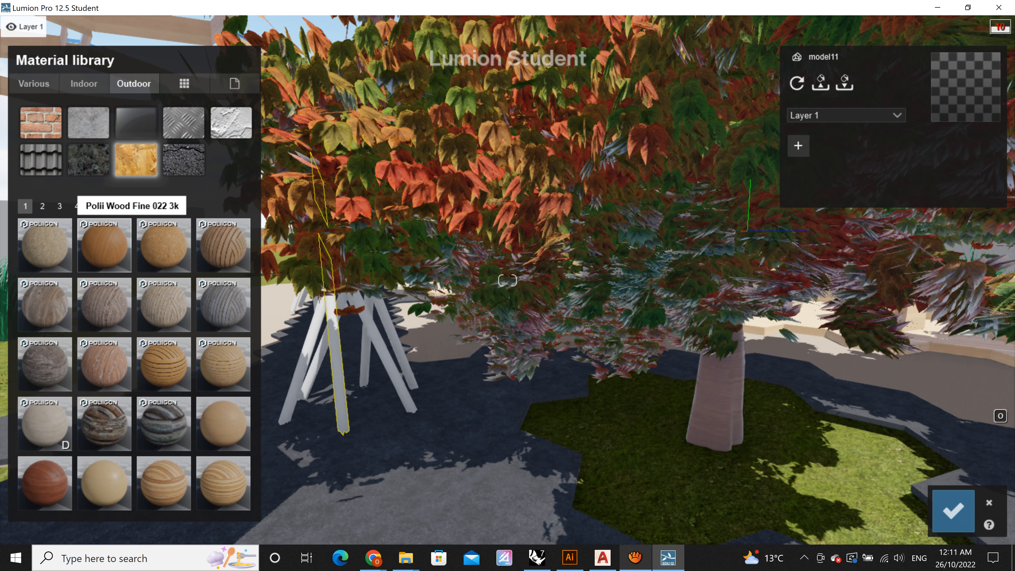
{"action": "left_click", "coordinate": [42, 206]}
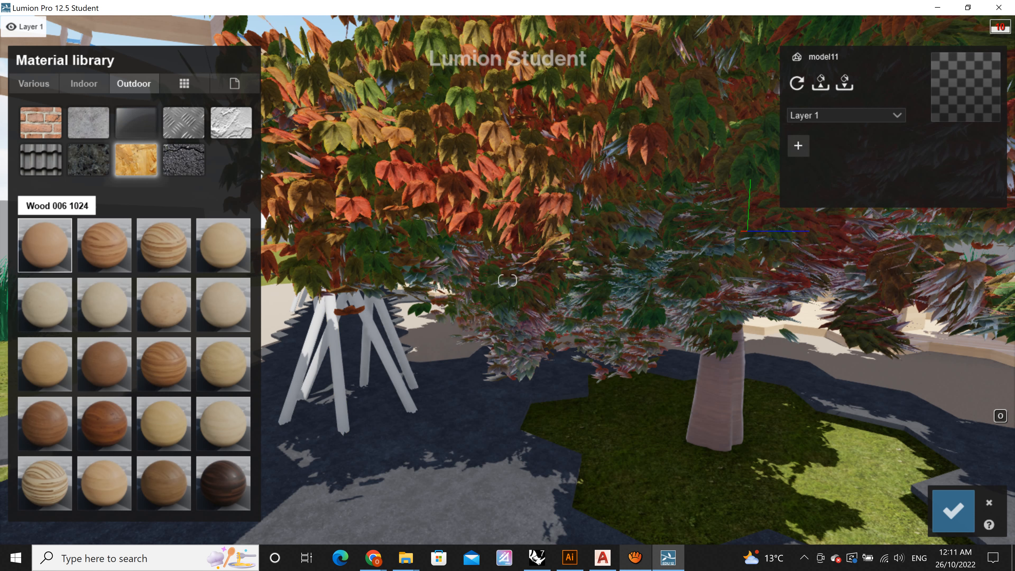
{"action": "left_click", "coordinate": [45, 240]}
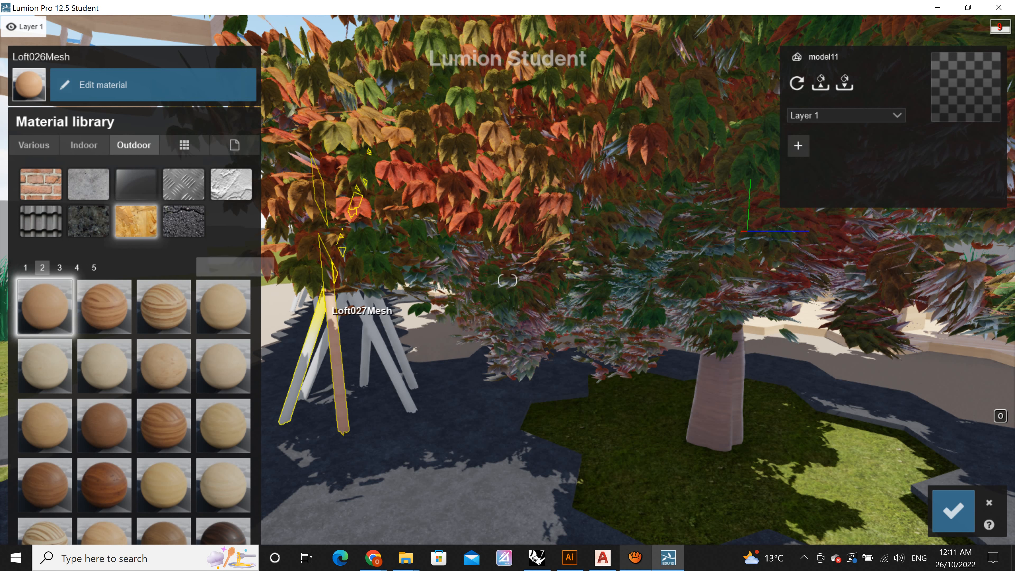
Apply Wood 006 1024 to the slanted walkway support behind the front post (Loft028Mesh).
{"action": "left_click", "coordinate": [392, 359]}
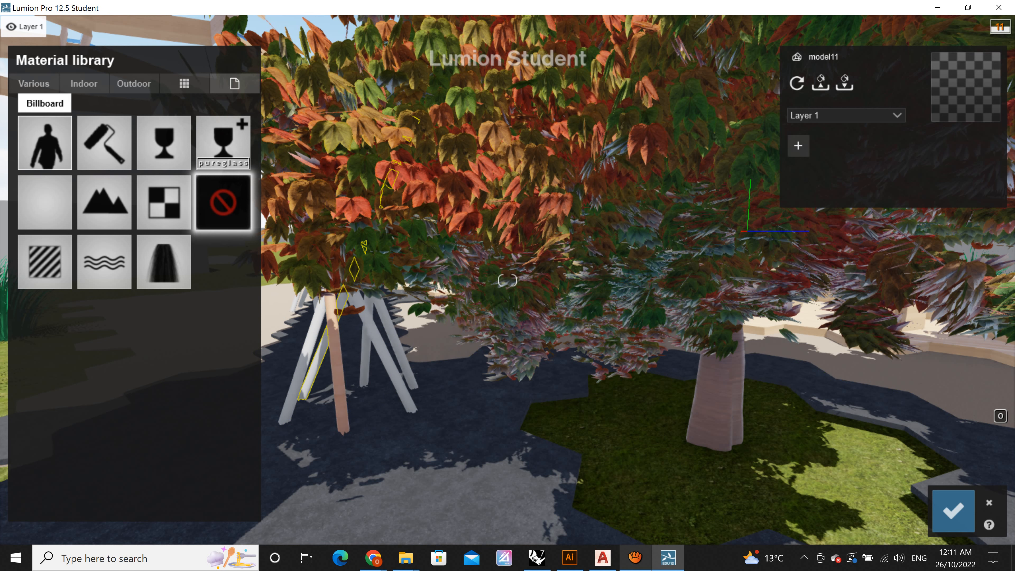
{"action": "left_click", "coordinate": [134, 83]}
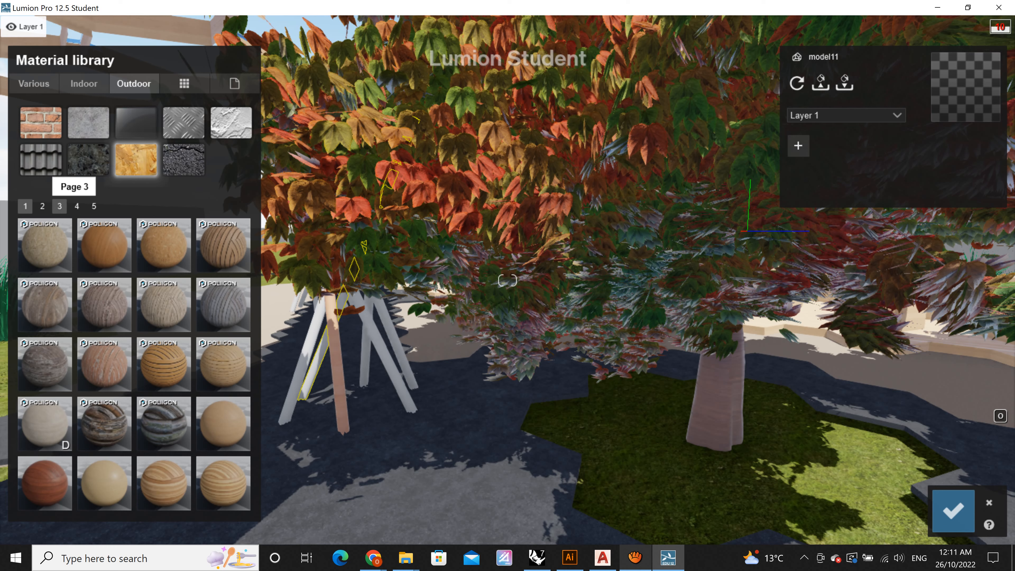
{"action": "left_click", "coordinate": [42, 206]}
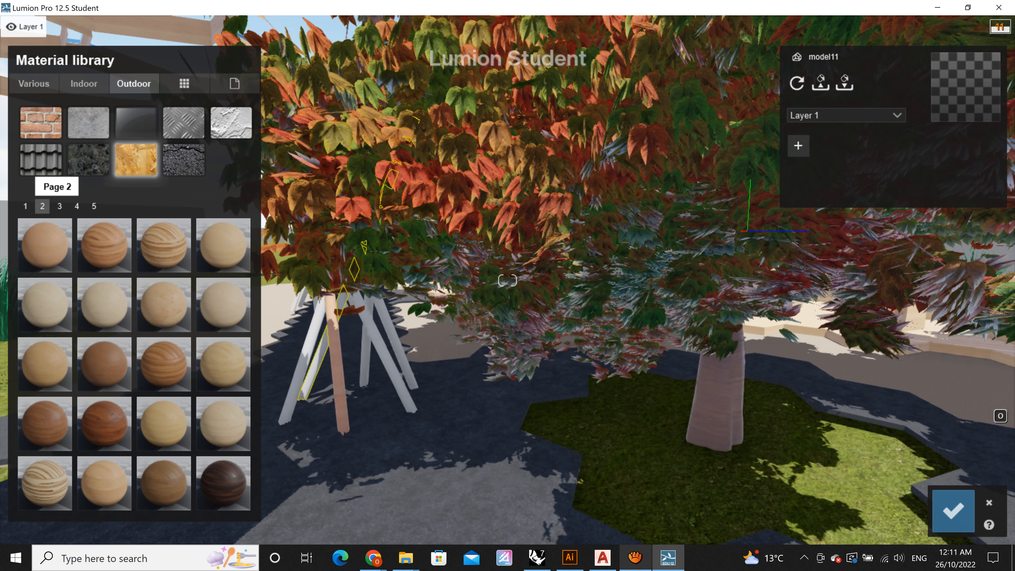
{"action": "left_click", "coordinate": [70, 264]}
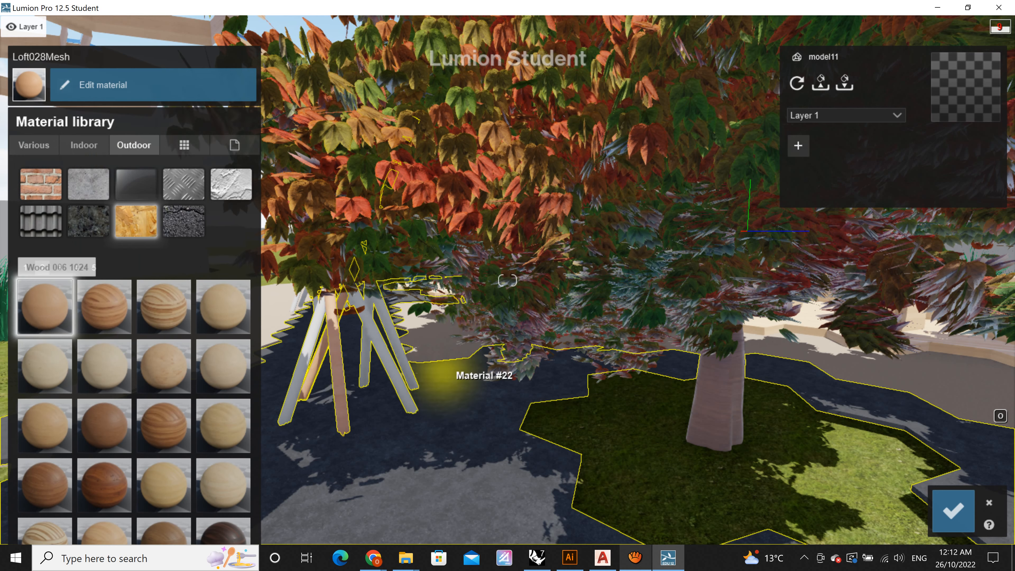
Examine the whole landscape from a distance and up close, including the trees, walkway, timber-edged basins and patterned ground.
{"action": "key", "text": "s"}
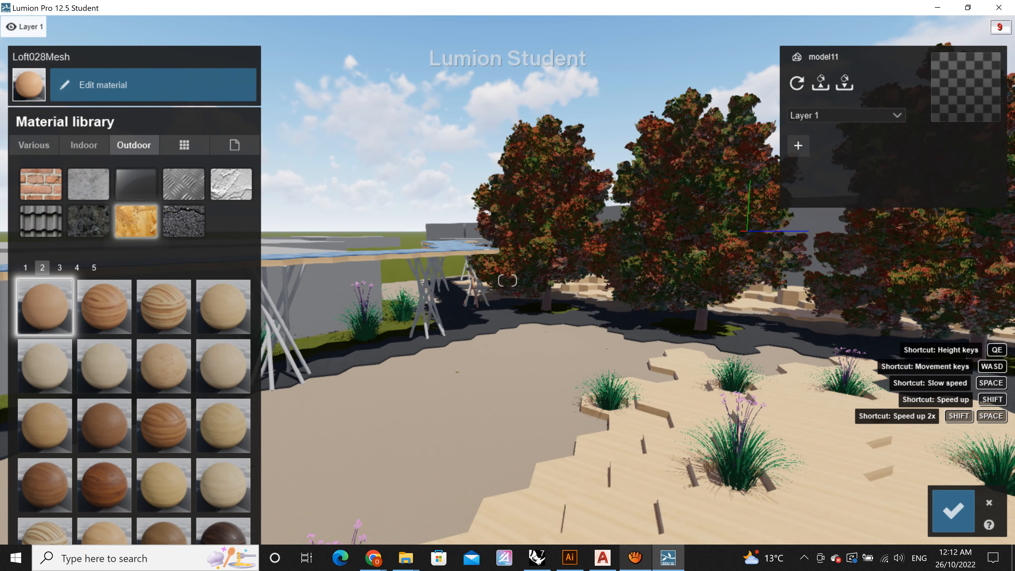
{"action": "key", "text": "s"}
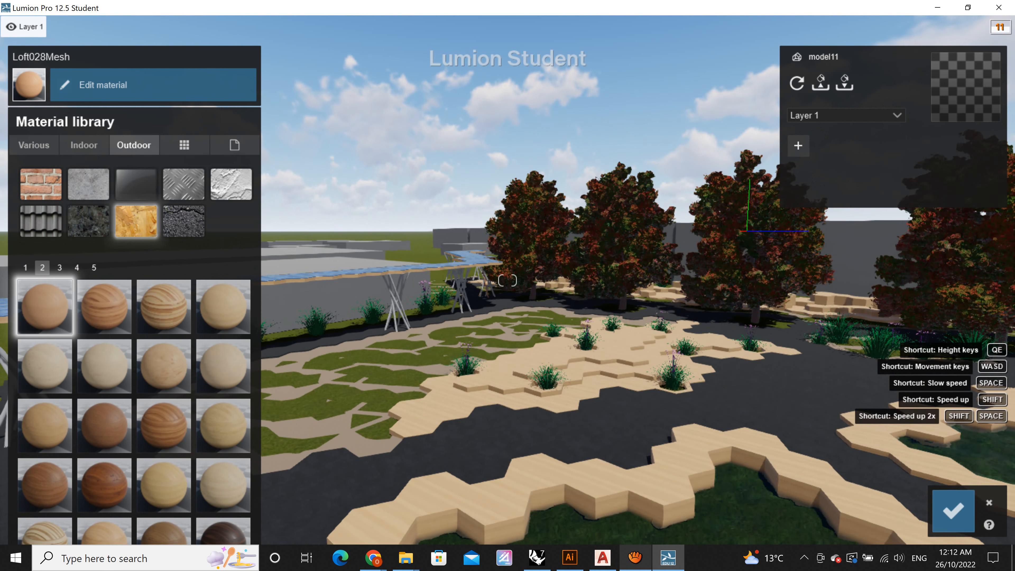
{"action": "key", "text": "s"}
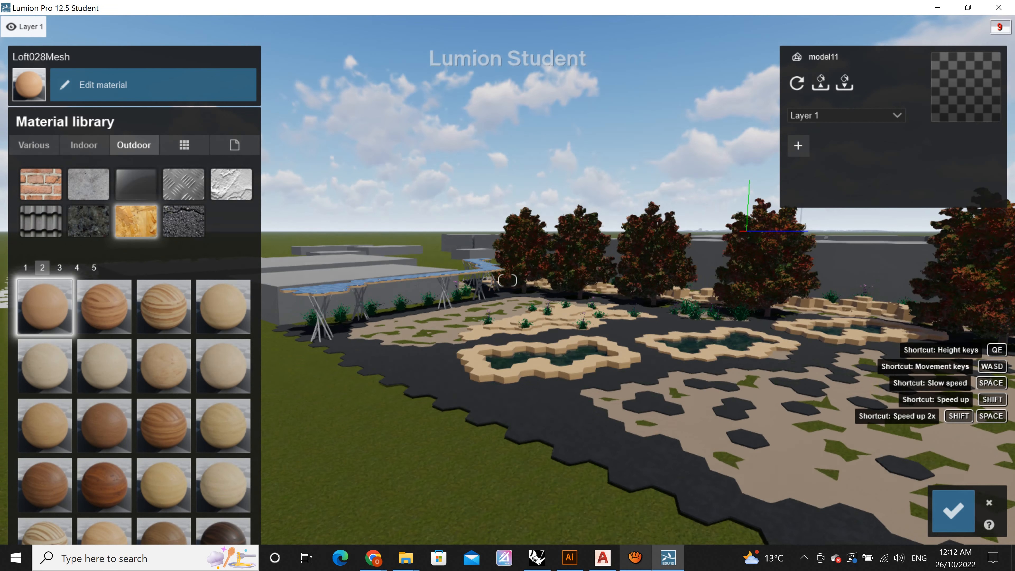
{"action": "key", "text": "s"}
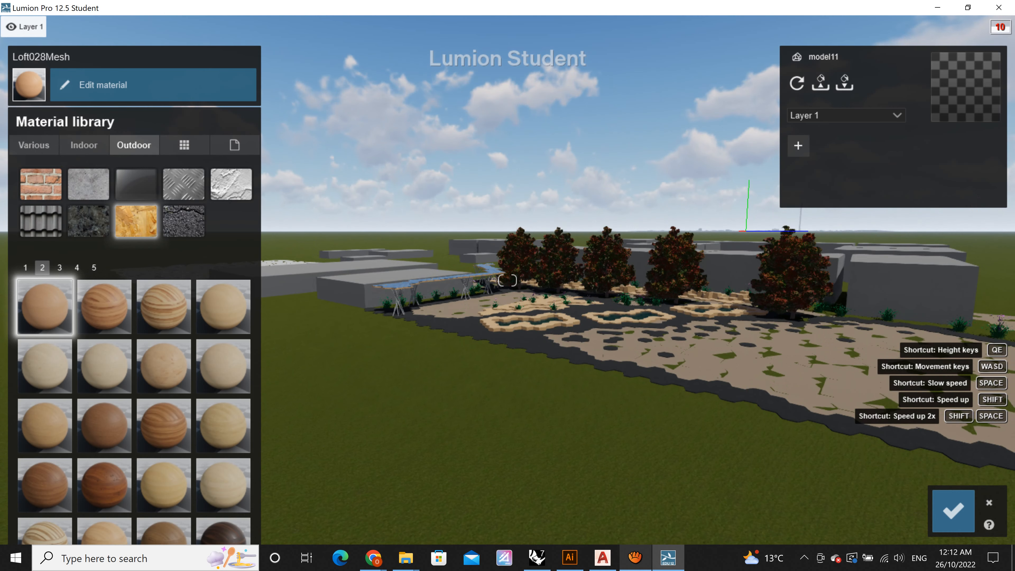
{"action": "key", "text": "s"}
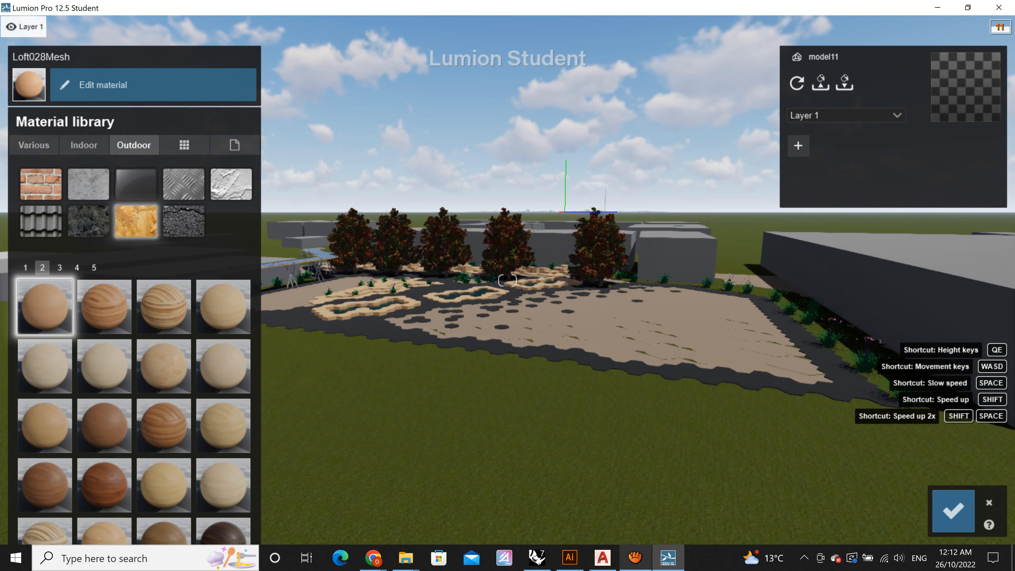
{"action": "right_click_drag", "start_coordinate": [507, 280], "coordinate": [428, 281]}
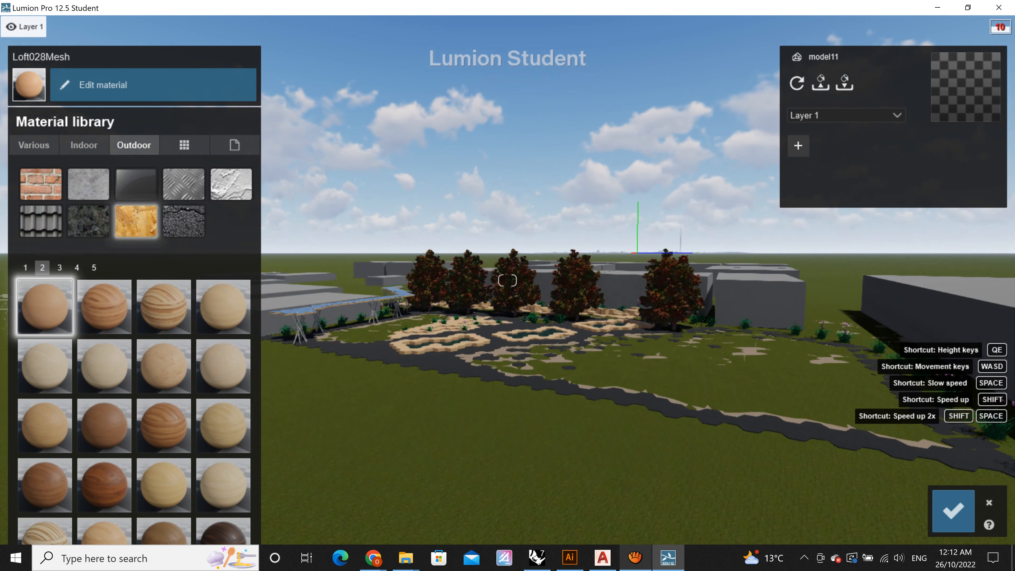
{"action": "key", "text": "w"}
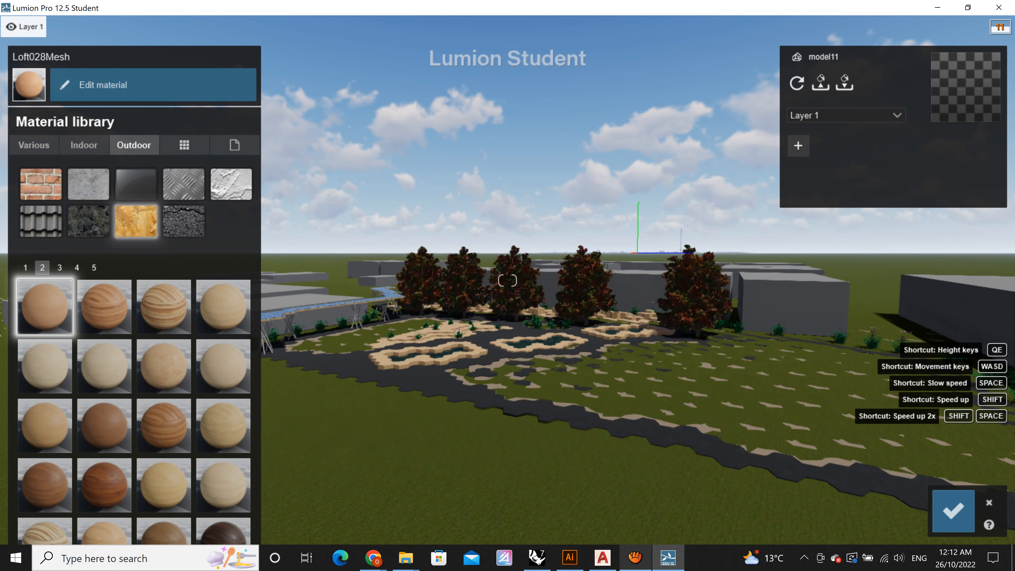
{"action": "key", "text": "w"}
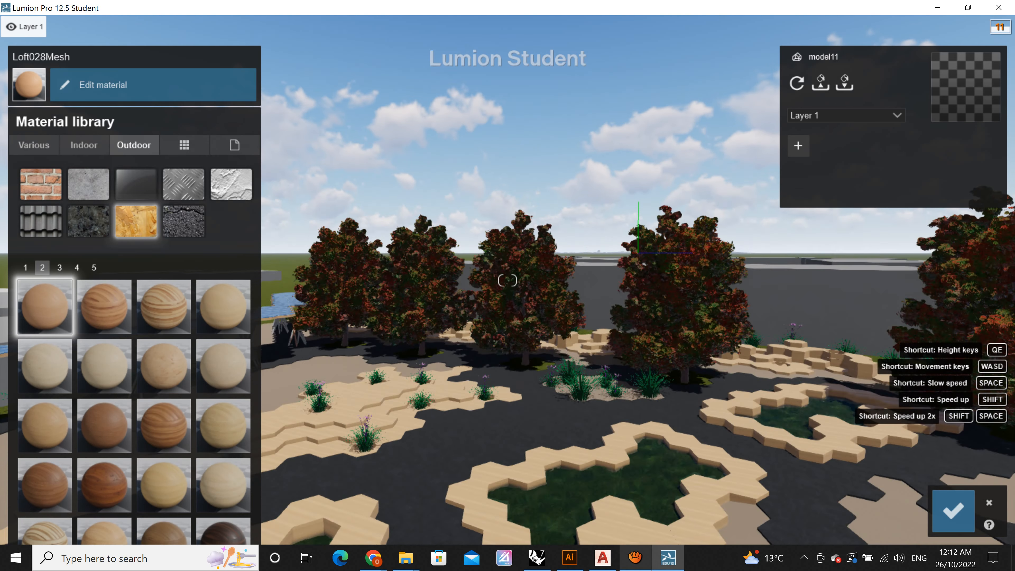
{"action": "key", "text": "w"}
{"action": "key", "text": "s"}
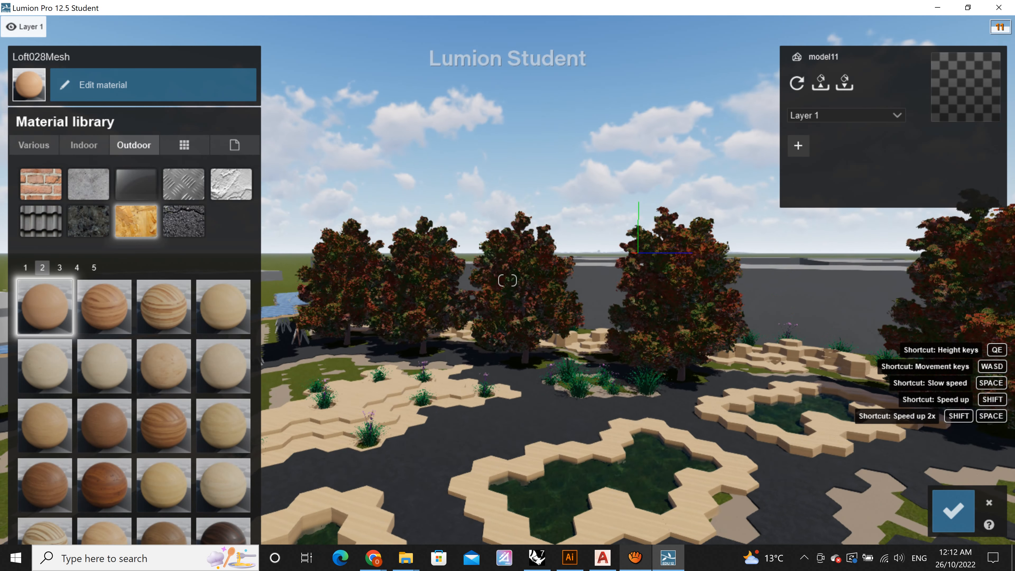
{"action": "key", "text": "d"}
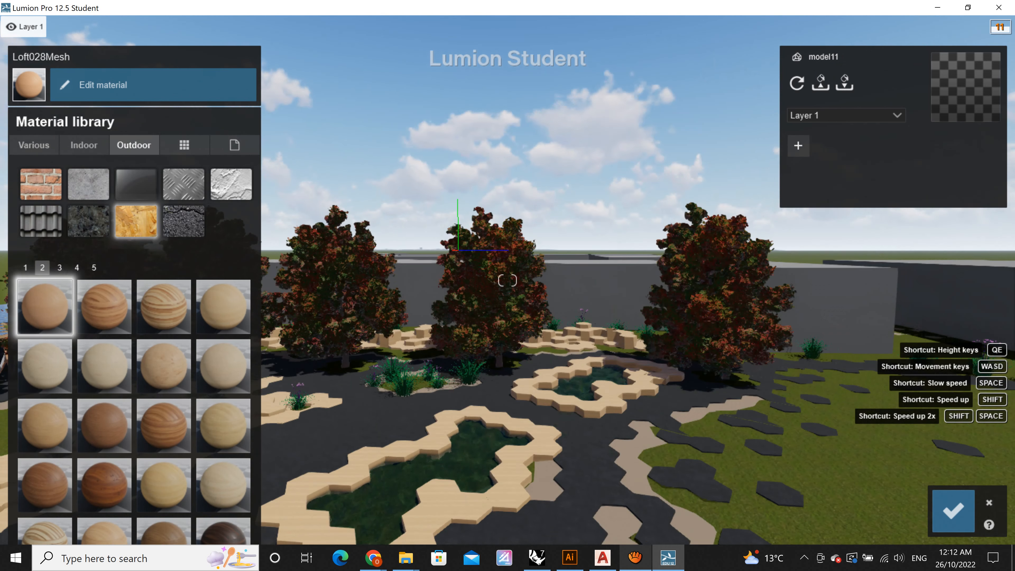
{"action": "key", "text": "s"}
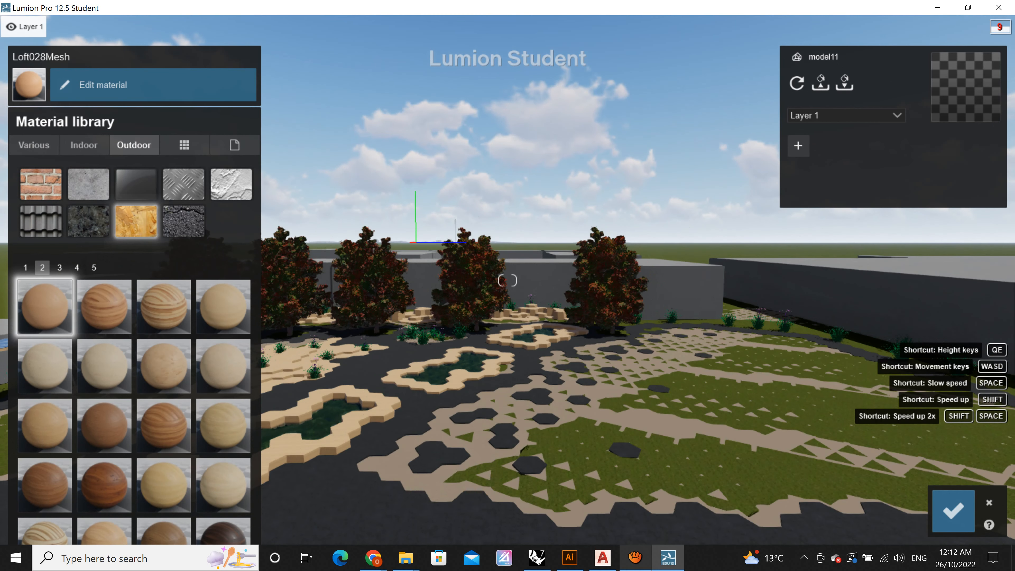
{"action": "key", "text": "s"}
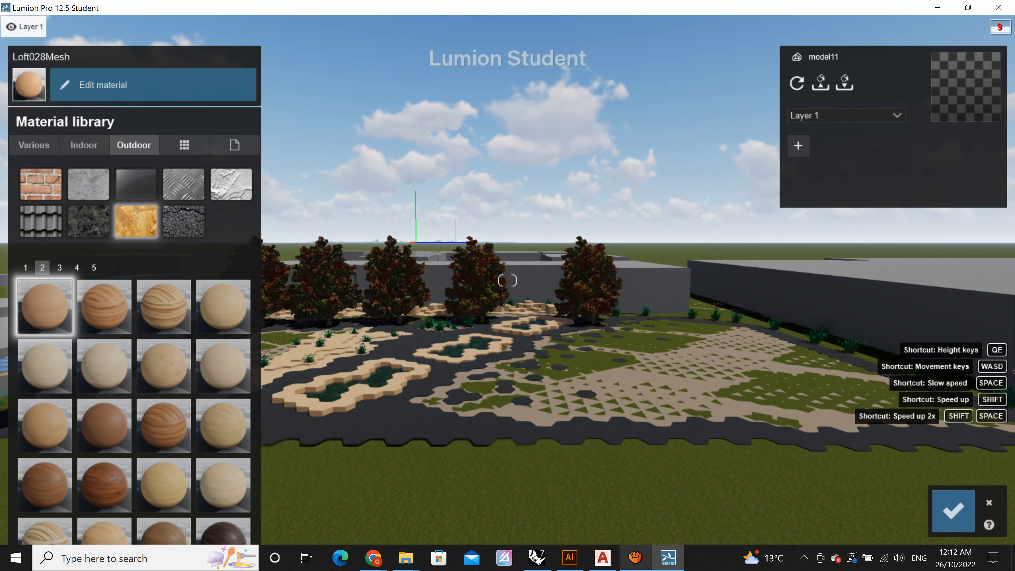
Inspect the elevated walkway, its supports and the red-leaved trees up close, then the overall site, and show the third page of outdoor woods.
{"action": "key", "text": "a"}
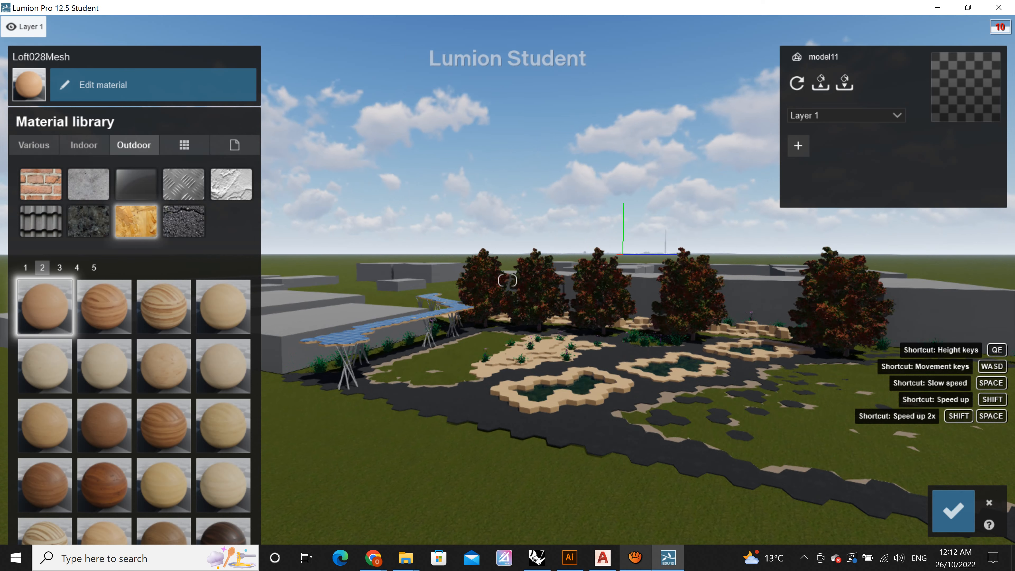
{"action": "key", "text": "w"}
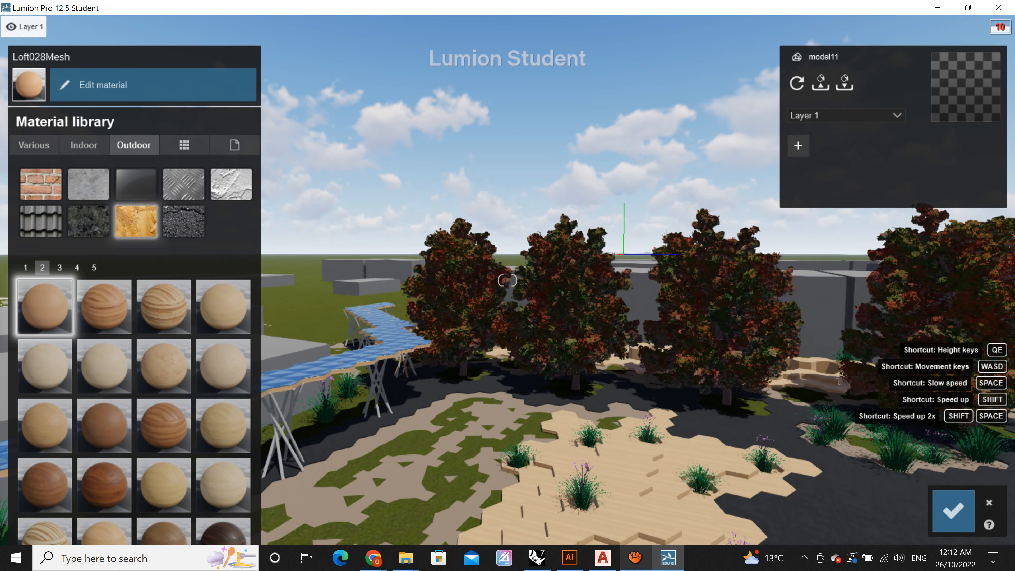
{"action": "key", "text": "w"}
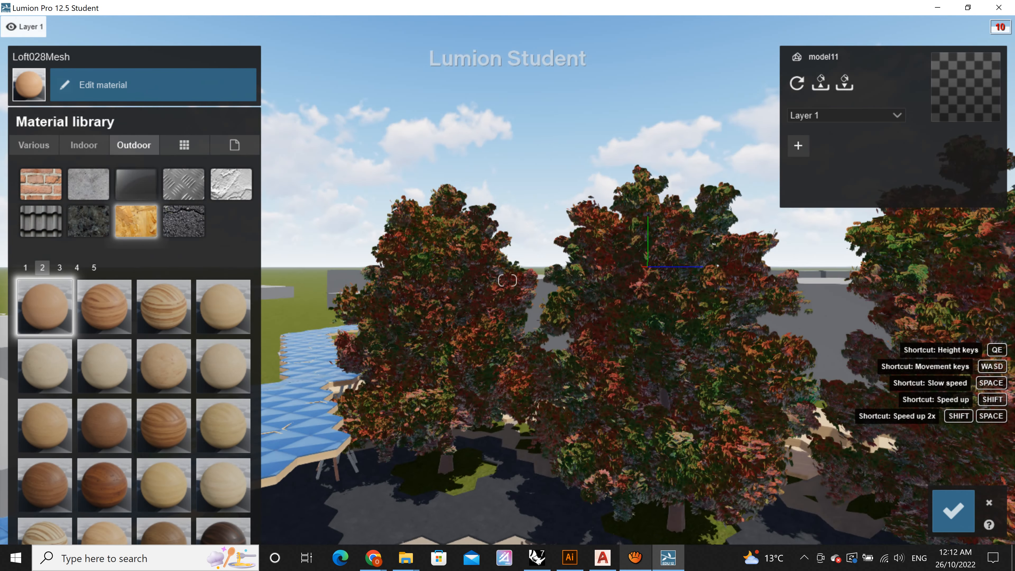
{"action": "key", "text": "s"}
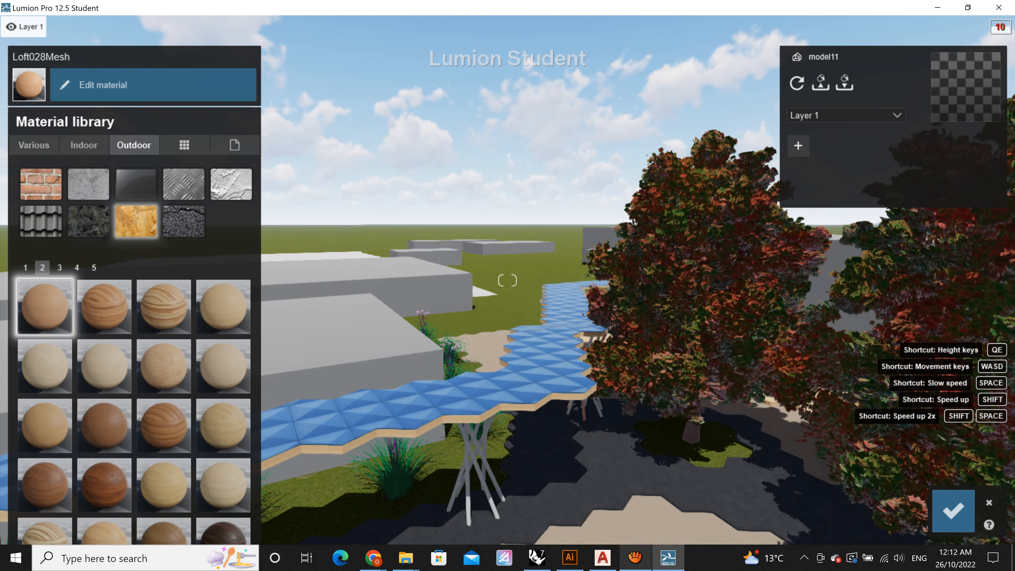
{"action": "right_click_drag", "start_coordinate": [598, 448], "coordinate": [432, 444]}
{"action": "mouse_move", "coordinate": [507, 280]}
{"action": "right_mouse_down"}
{"action": "mouse_move", "coordinate": [476, 326]}
{"action": "mouse_move", "coordinate": [507, 280]}
{"action": "right_mouse_up"}
{"action": "key", "text": "s"}
{"action": "right_click_drag", "start_coordinate": [391, 369], "coordinate": [728, 216]}
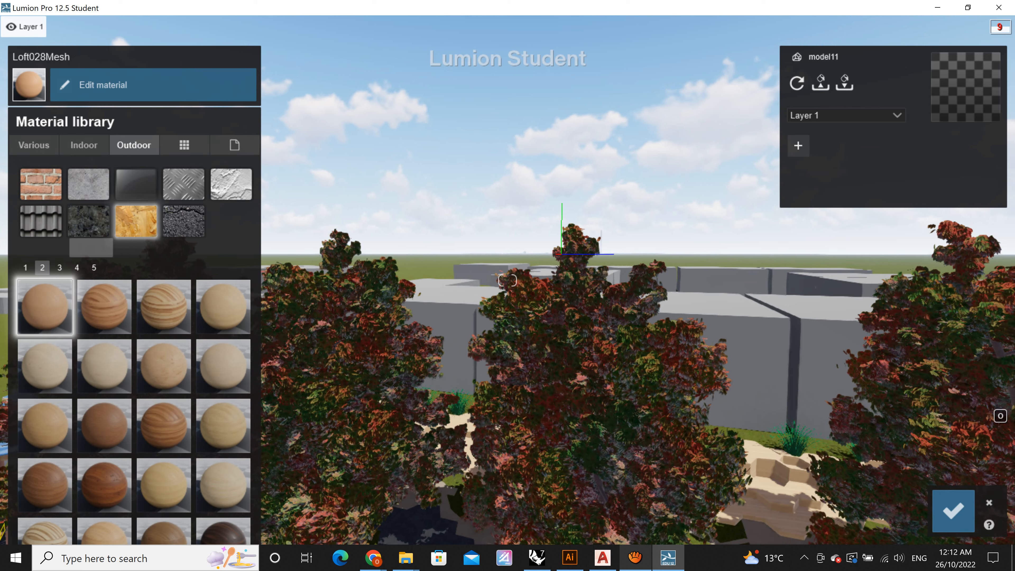
{"action": "key", "text": "s"}
{"action": "key", "text": "s"}
{"action": "key", "text": "s"}
{"action": "left_click", "coordinate": [60, 268]}
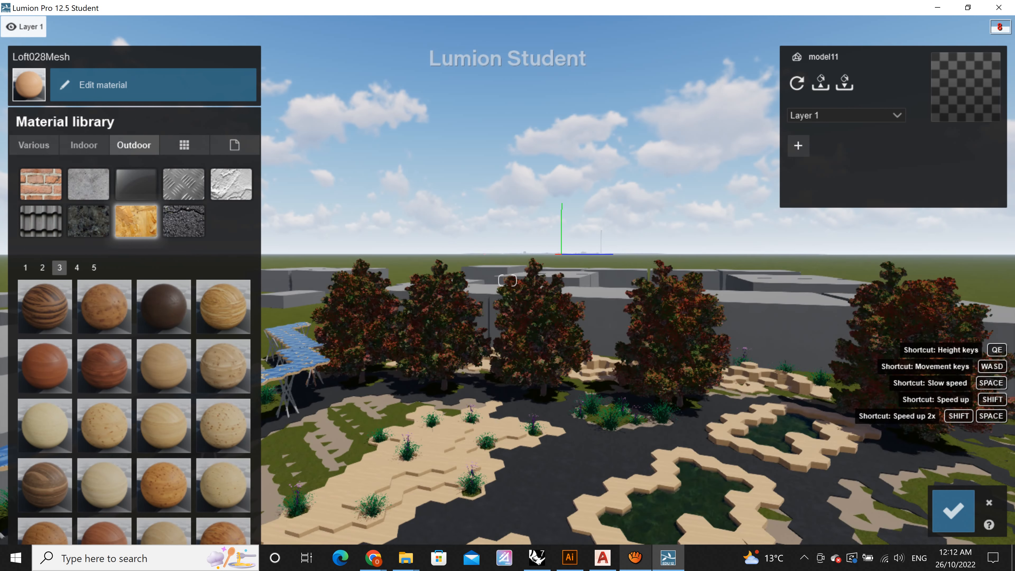
{"action": "key", "text": "s"}
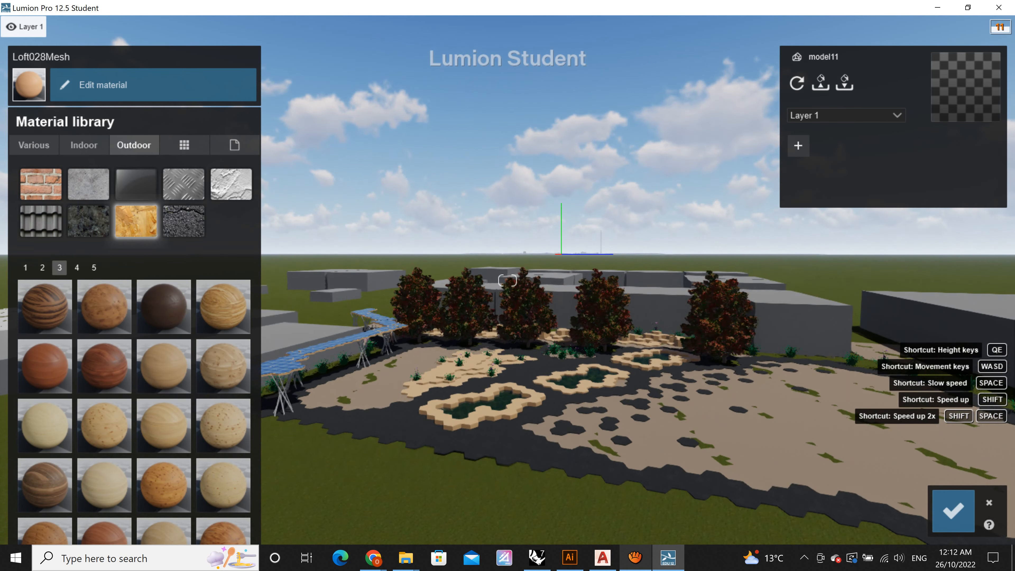
{"action": "mouse_move", "coordinate": [508, 280]}
{"action": "right_mouse_down"}
{"action": "mouse_move", "coordinate": [566, 280]}
{"action": "mouse_move", "coordinate": [670, 255]}
{"action": "mouse_move", "coordinate": [687, 264]}
{"action": "mouse_move", "coordinate": [591, 257]}
{"action": "mouse_move", "coordinate": [504, 274]}
{"action": "right_mouse_up"}
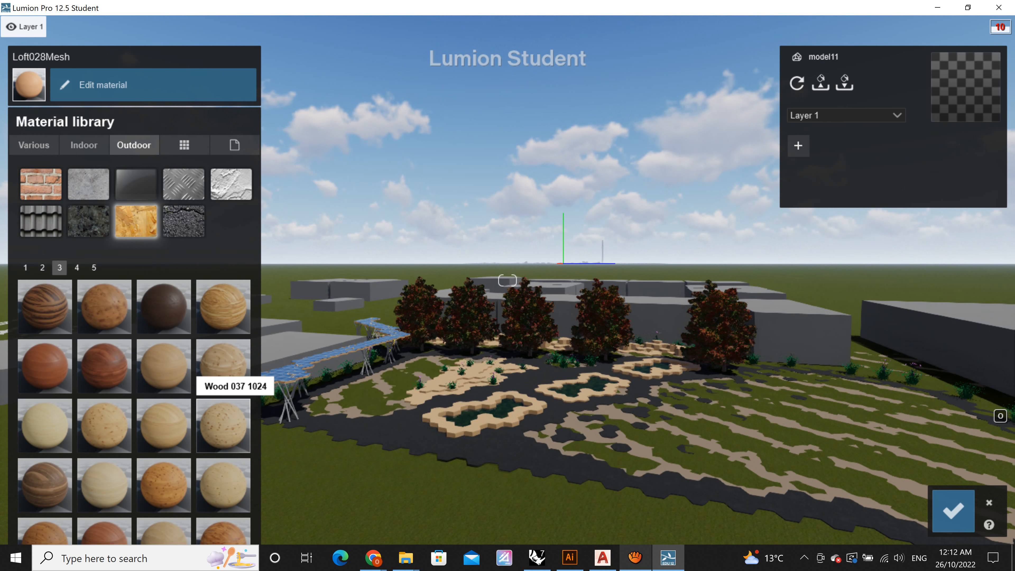
{"action": "left_click", "coordinate": [635, 557]}
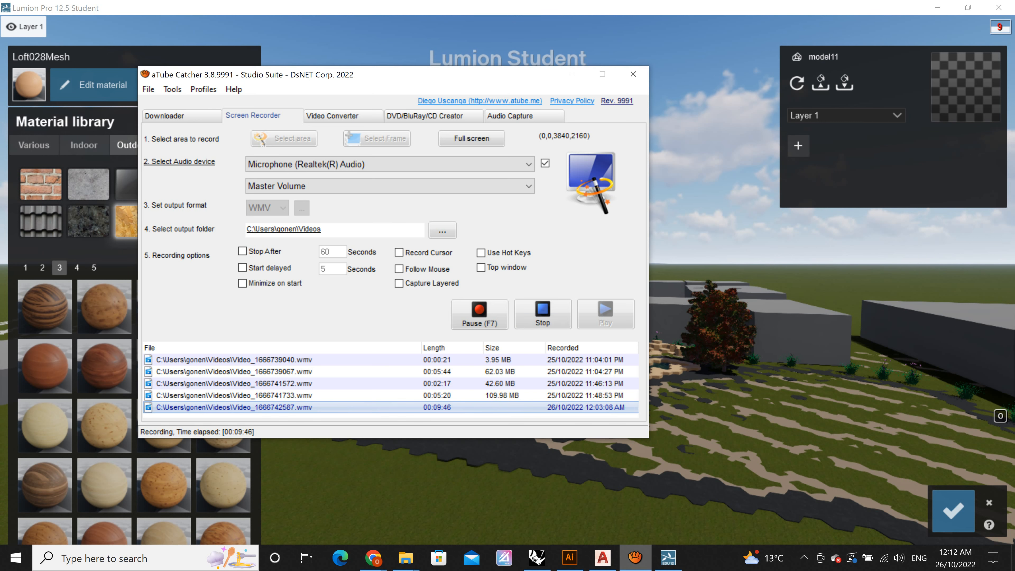